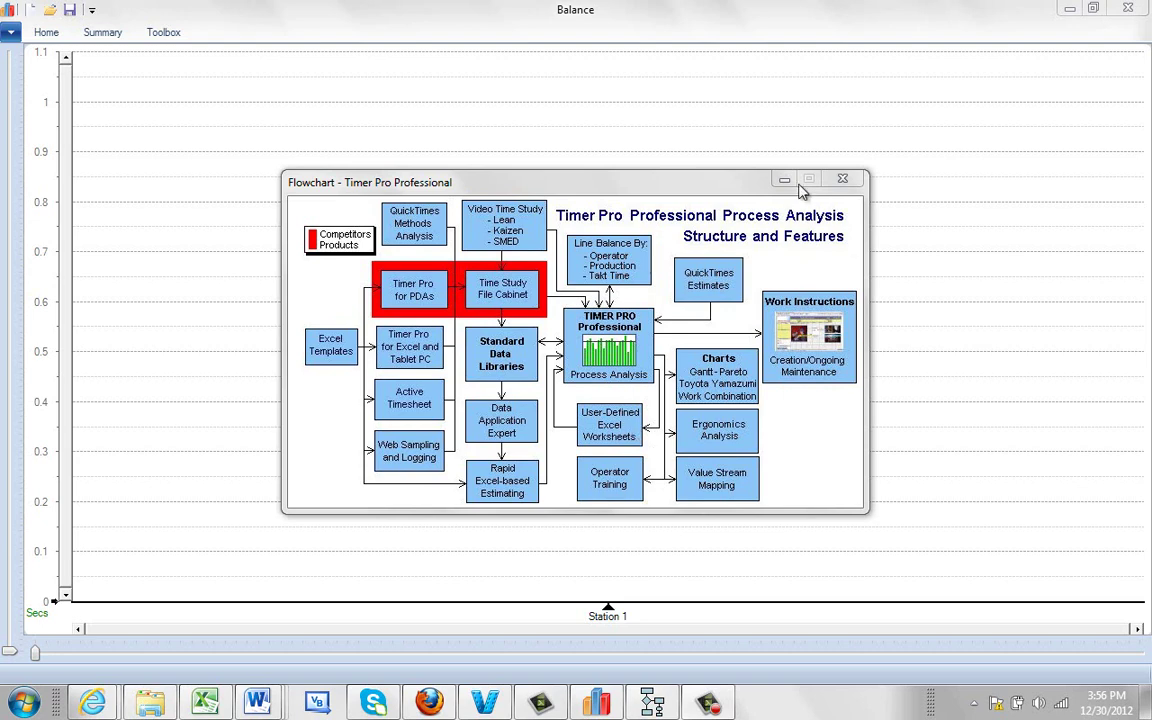
Step: Close the flowchart window and start a new manual Excel import for the balance
key("alt+F4")
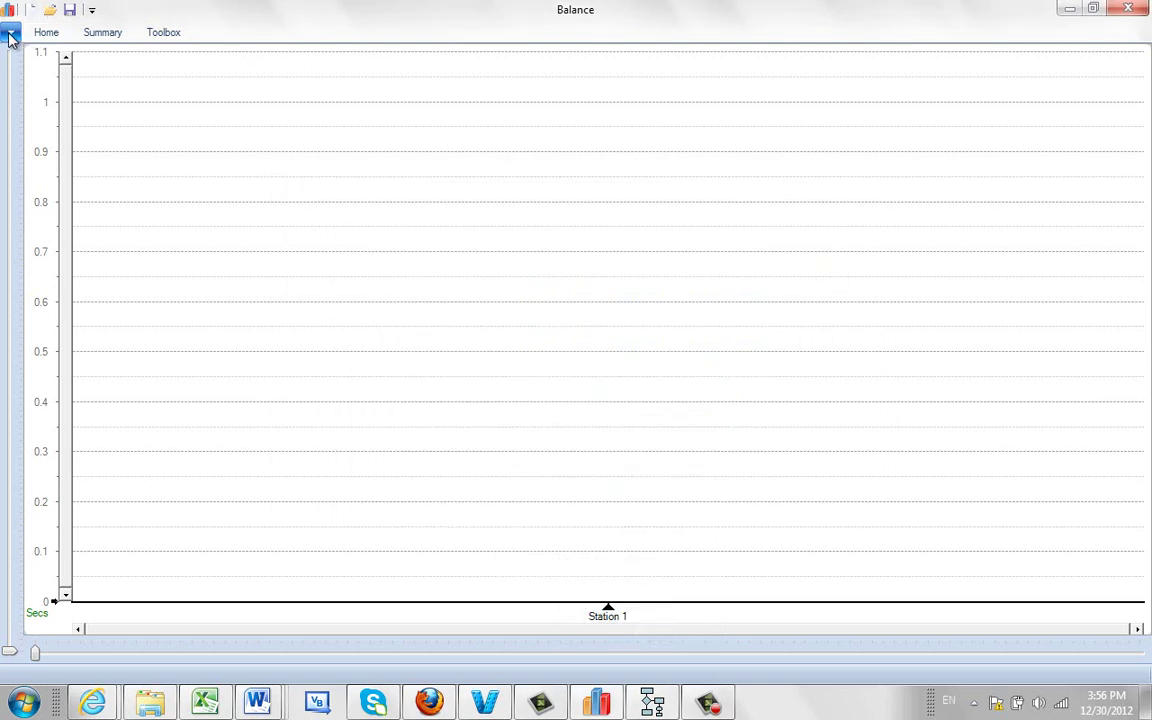
left_click(11, 34)
mouse_move(36, 183)
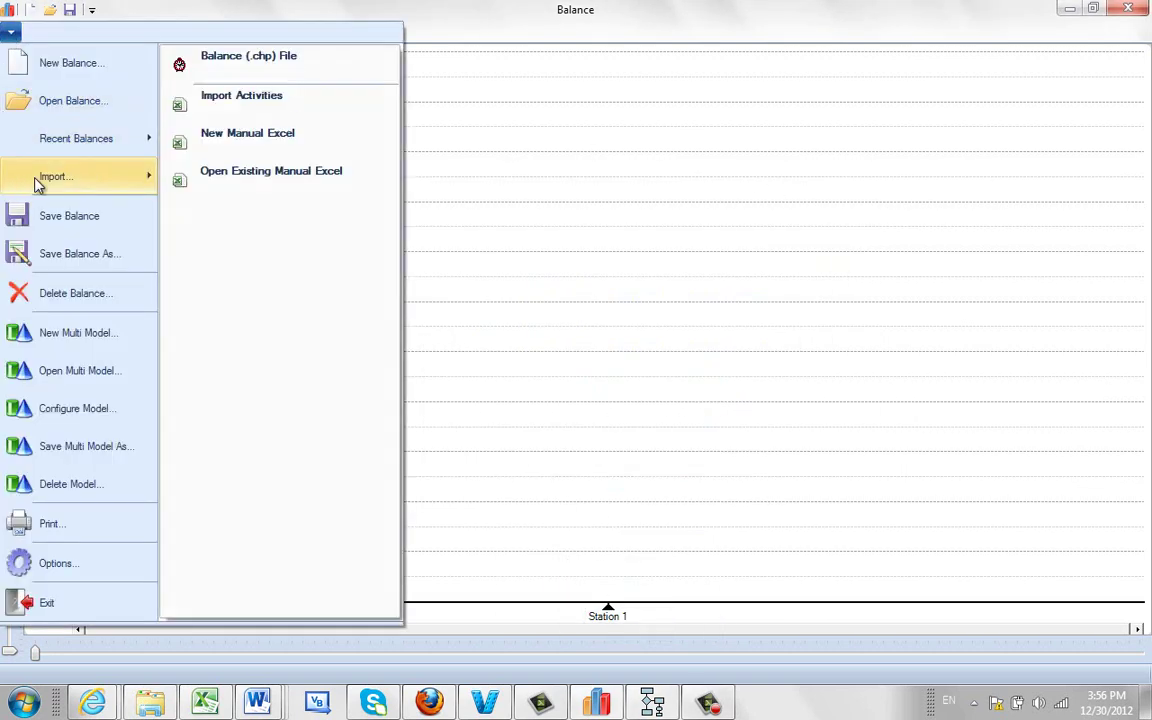
left_click(258, 141)
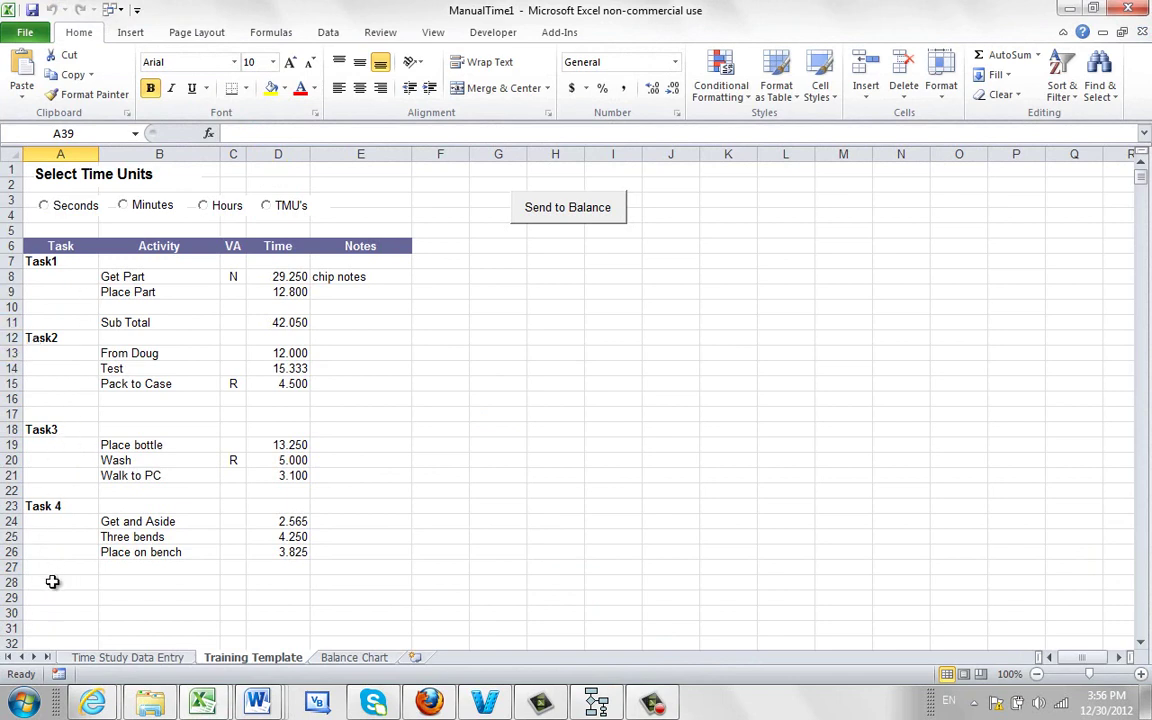
Step: Examine how the training template lays out tasks, activities, value-added codes and times in the sample rows
left_click(53, 260)
left_click(155, 260)
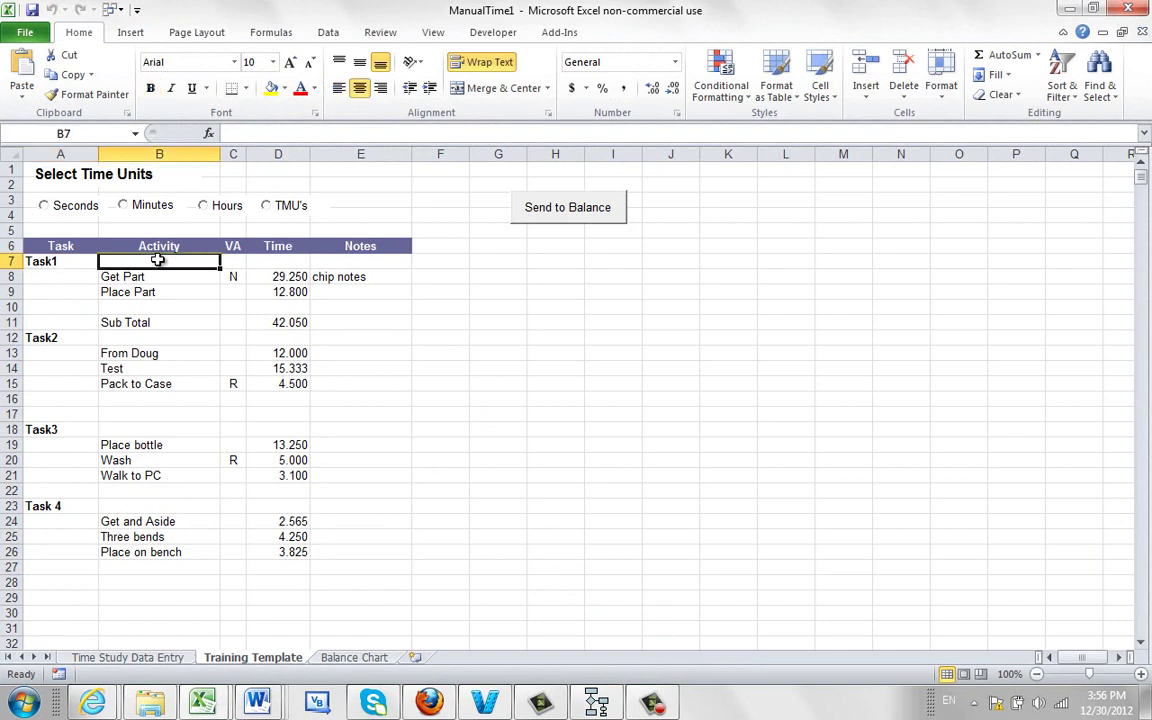
left_click(160, 277)
left_click_drag(160, 277, 162, 290)
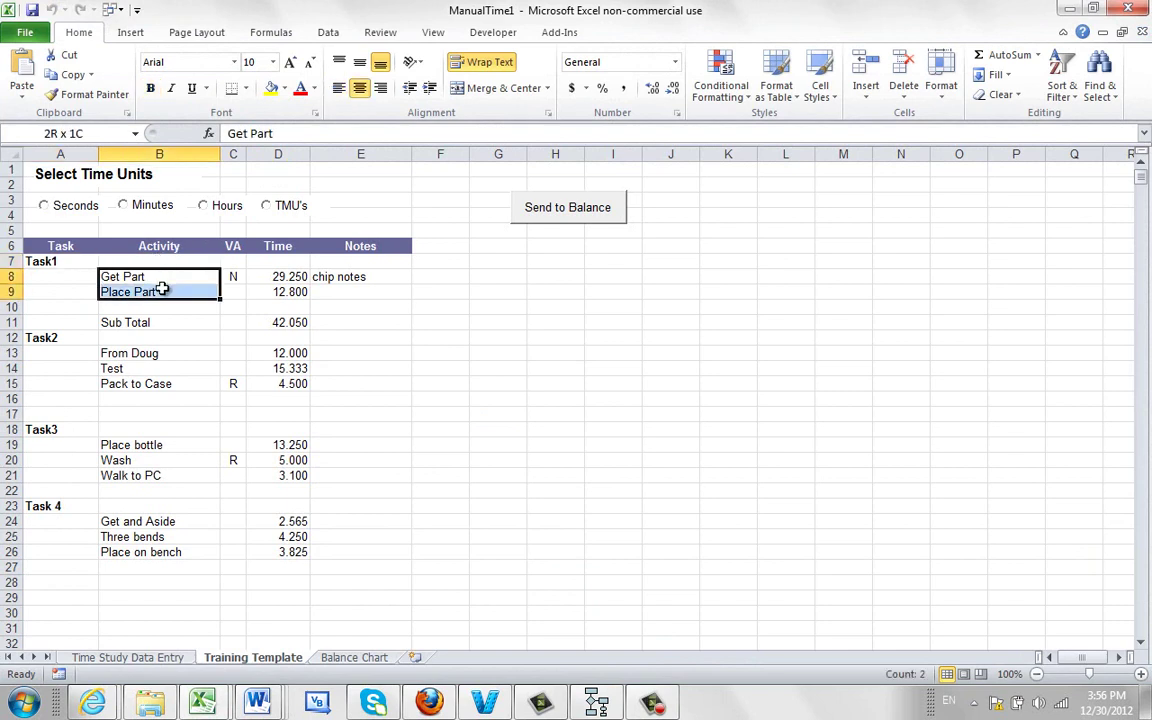
left_click_drag(275, 277, 279, 291)
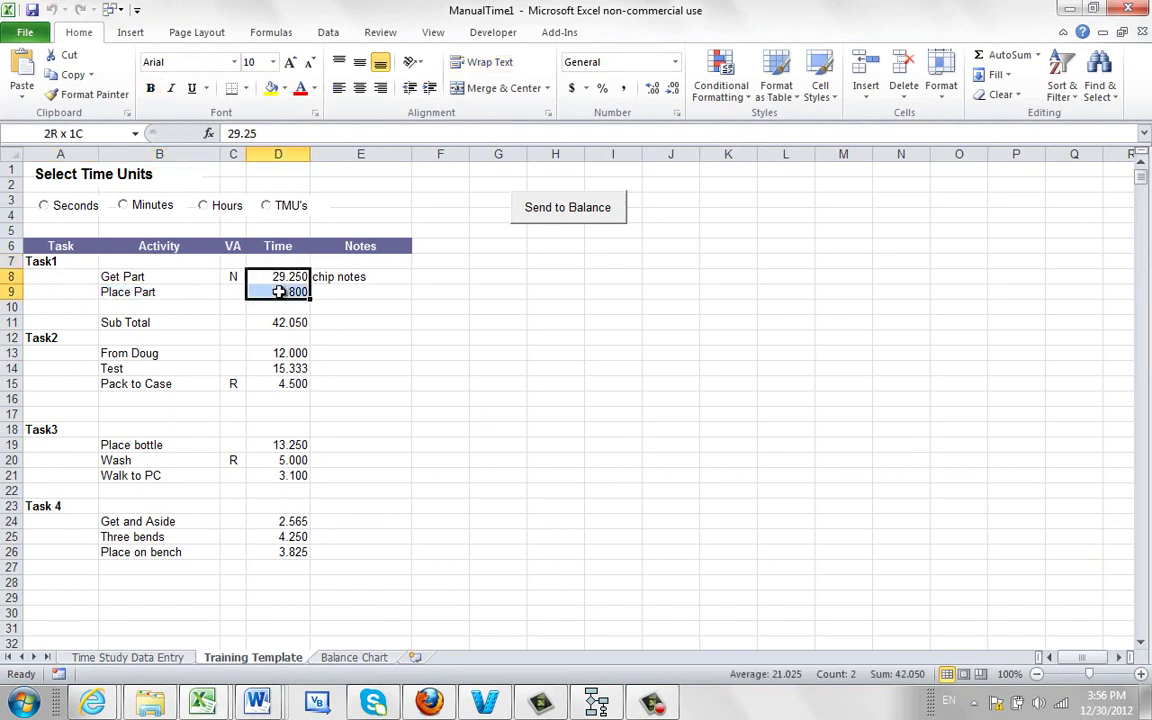
left_click(230, 277)
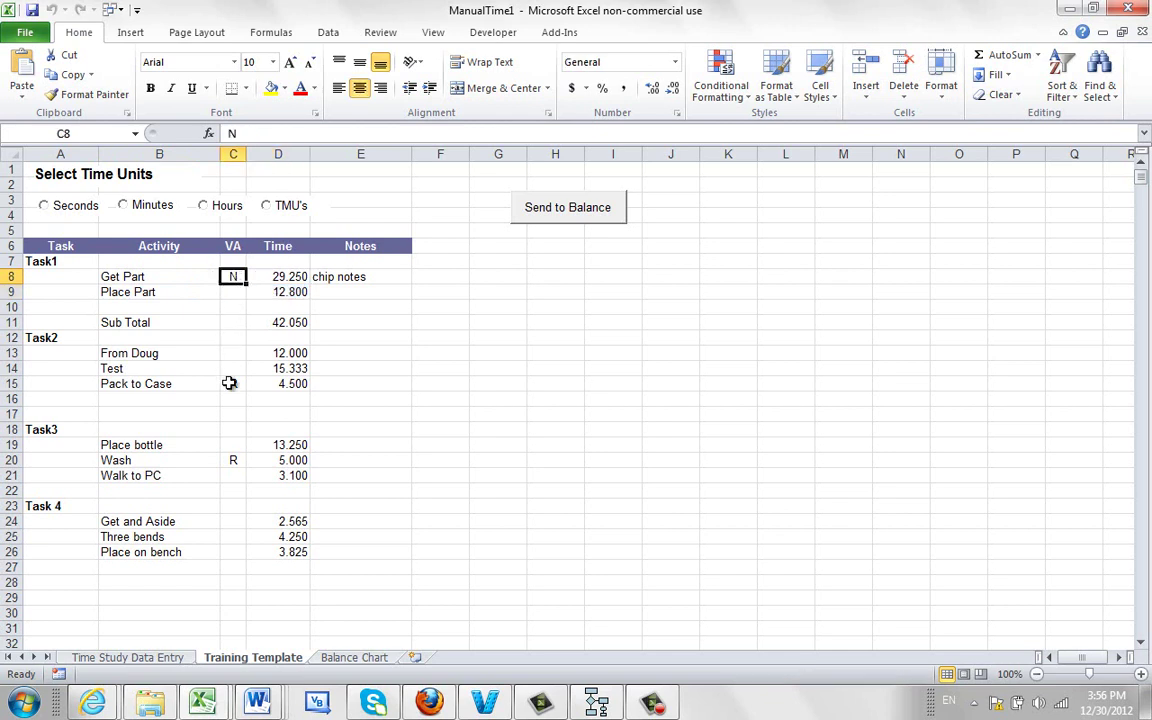
left_click(229, 383)
type("R")
key("Return")
left_click(229, 461)
type("R")
key("Return")
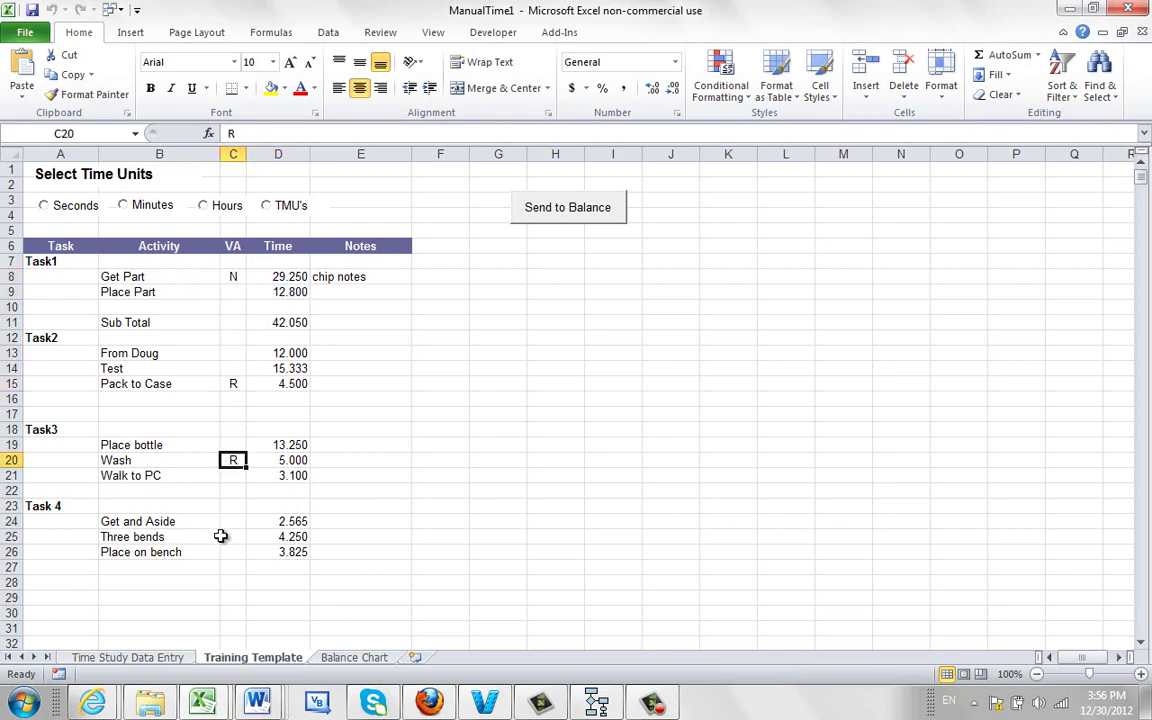
Step: Add a new task named "Company Task" in cell A29 below Task 4
left_click(54, 598)
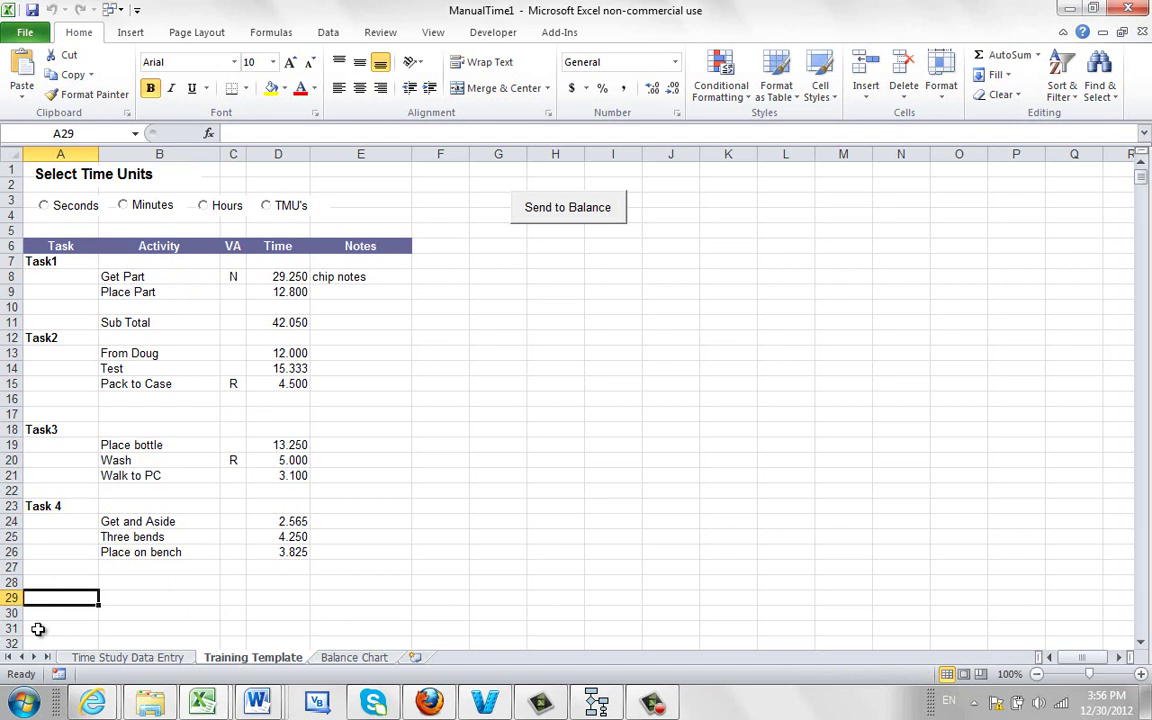
type("Co")
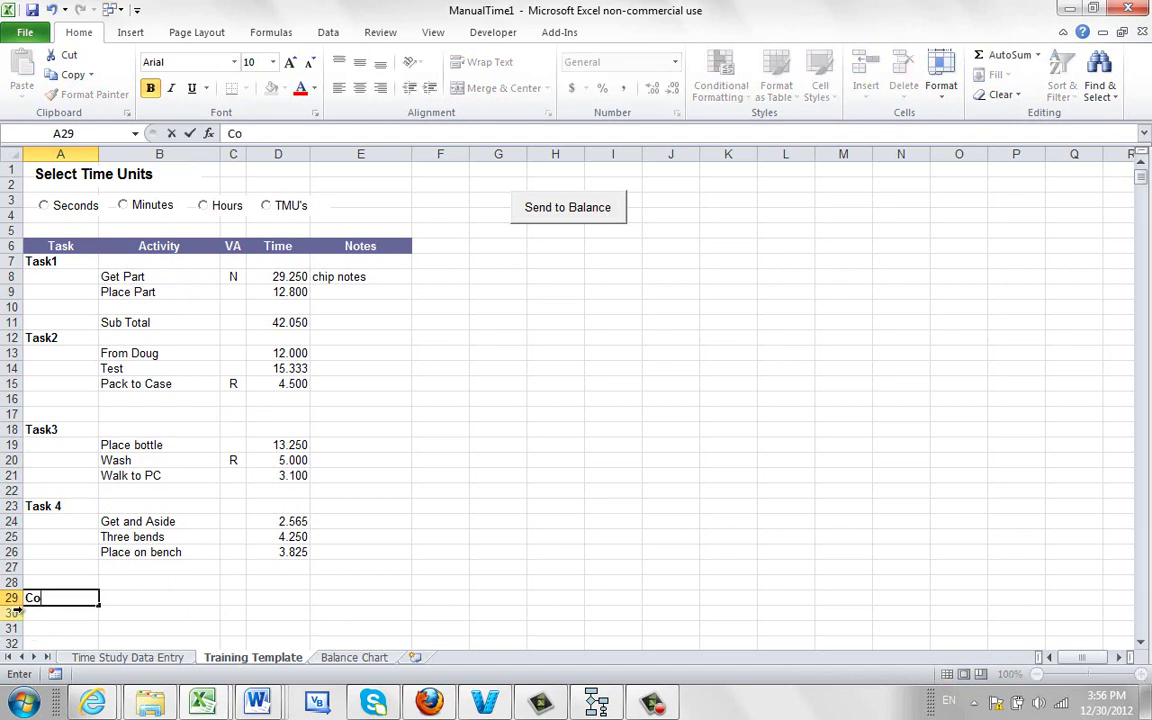
type("mpany Task")
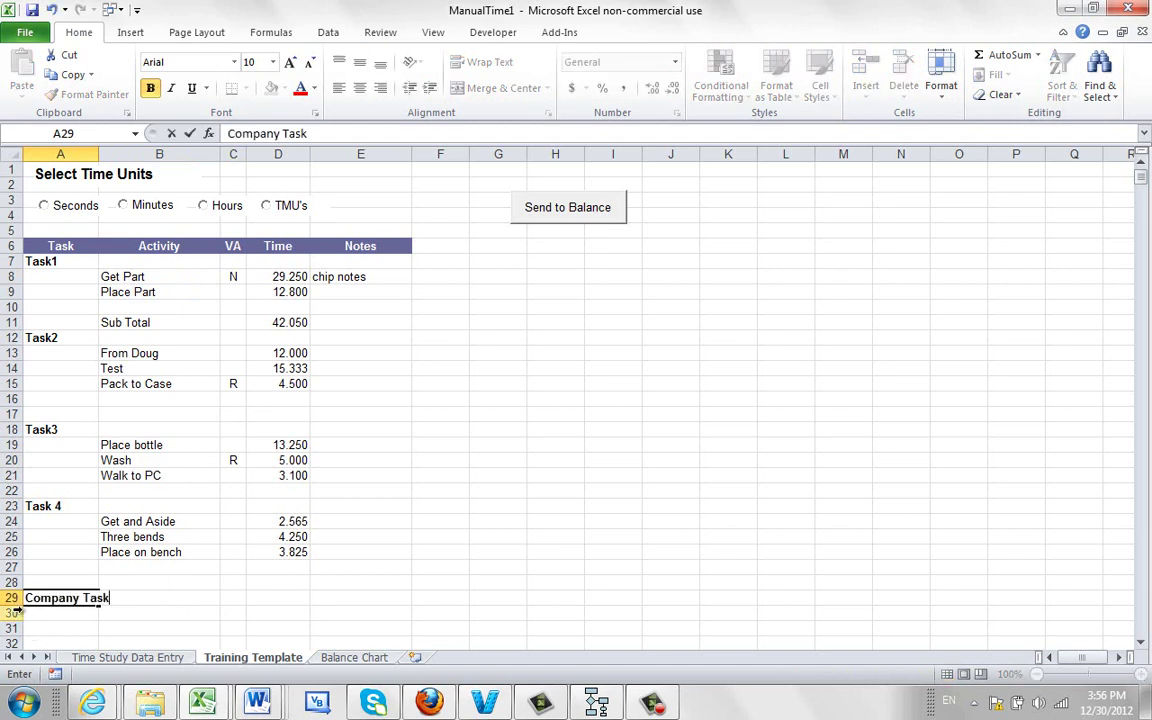
key("Tab")
Step: List the activities Get parts, organize, position, process, inspect and aside under Company Task in cells B30 to B35
key("Down")
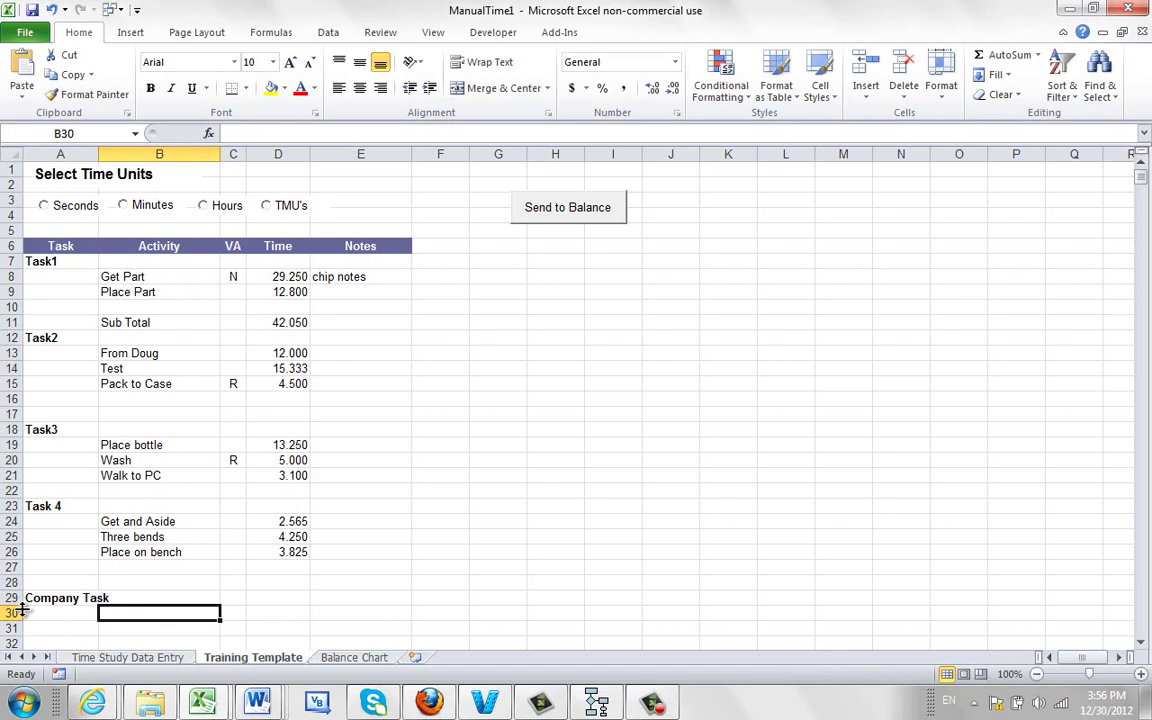
type("Get parts")
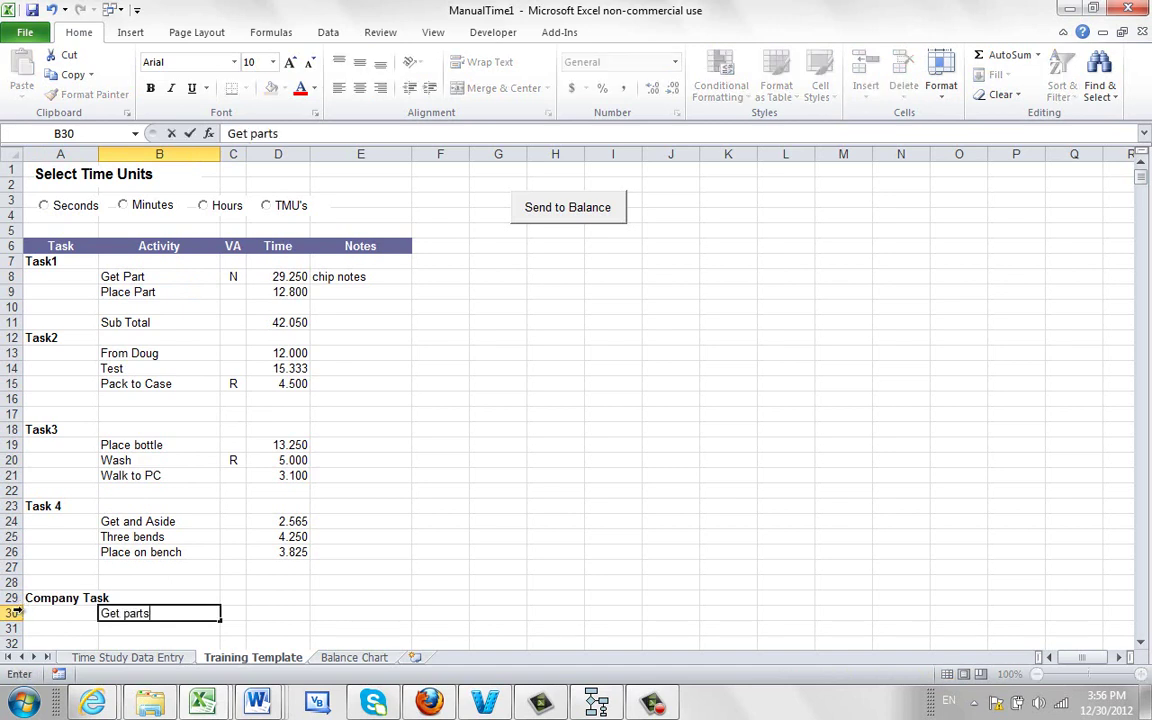
key("Return")
type("organize")
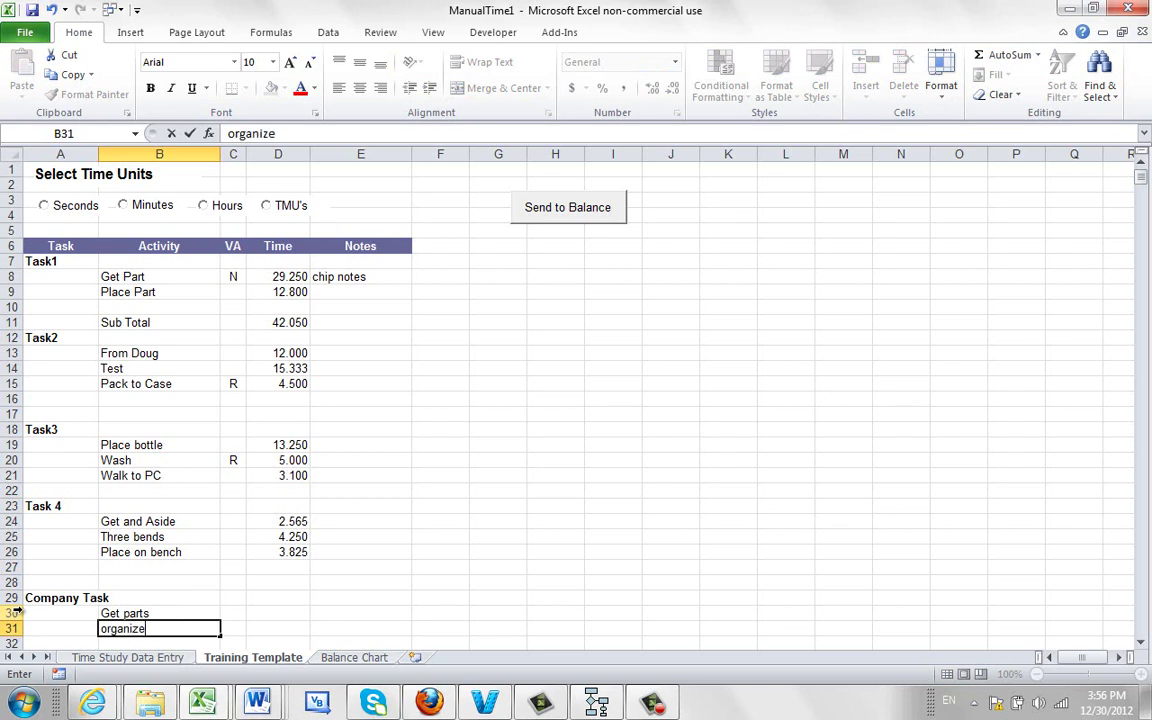
key("Return")
type("pso")
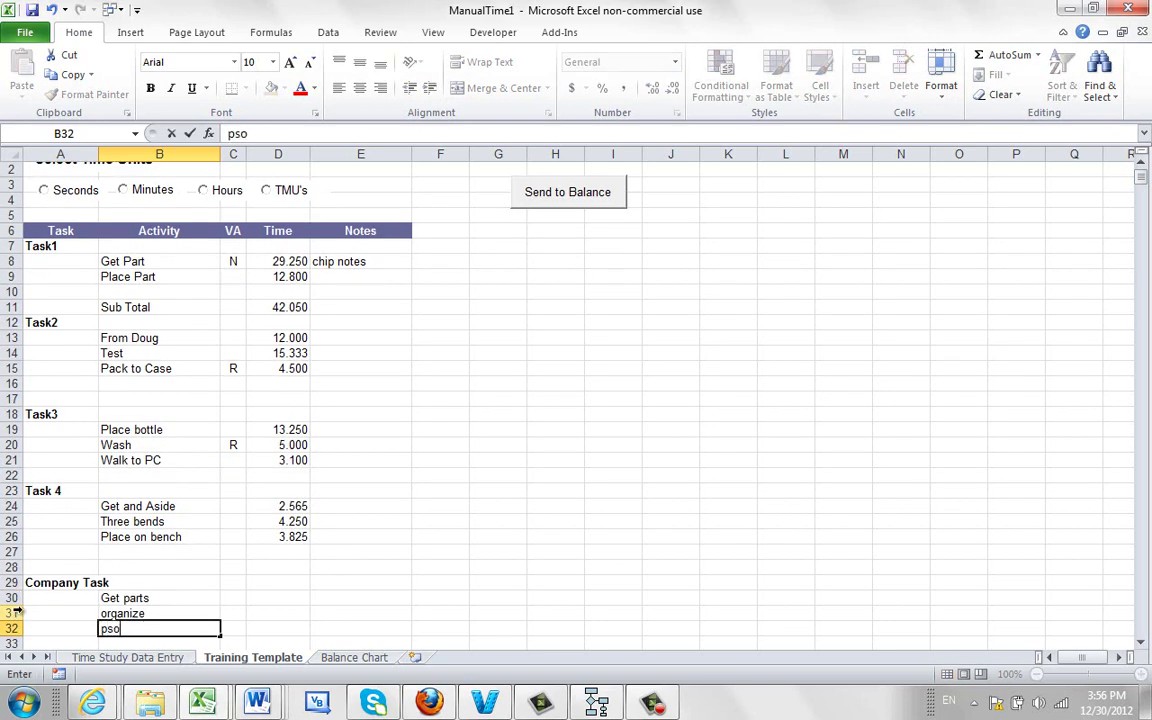
type("y")
key("BackSpace")
key("BackSpace")
key("BackSpace")
type("osition")
key("Return")
type("process")
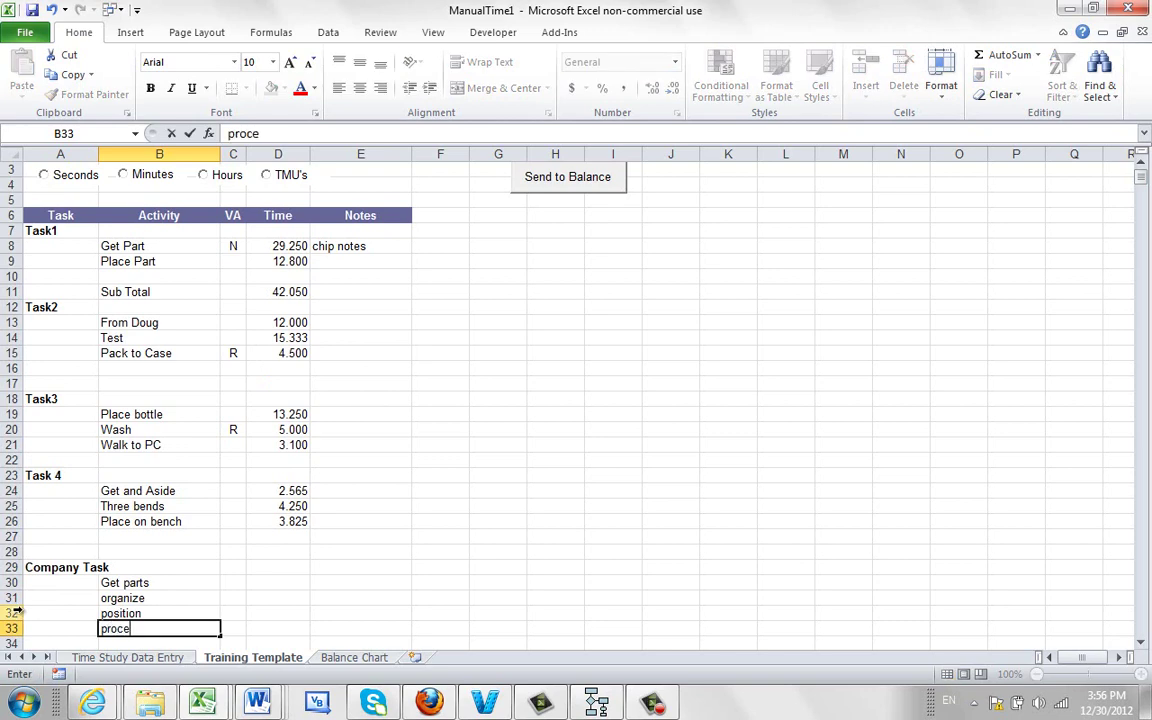
key("Return")
type("inspect")
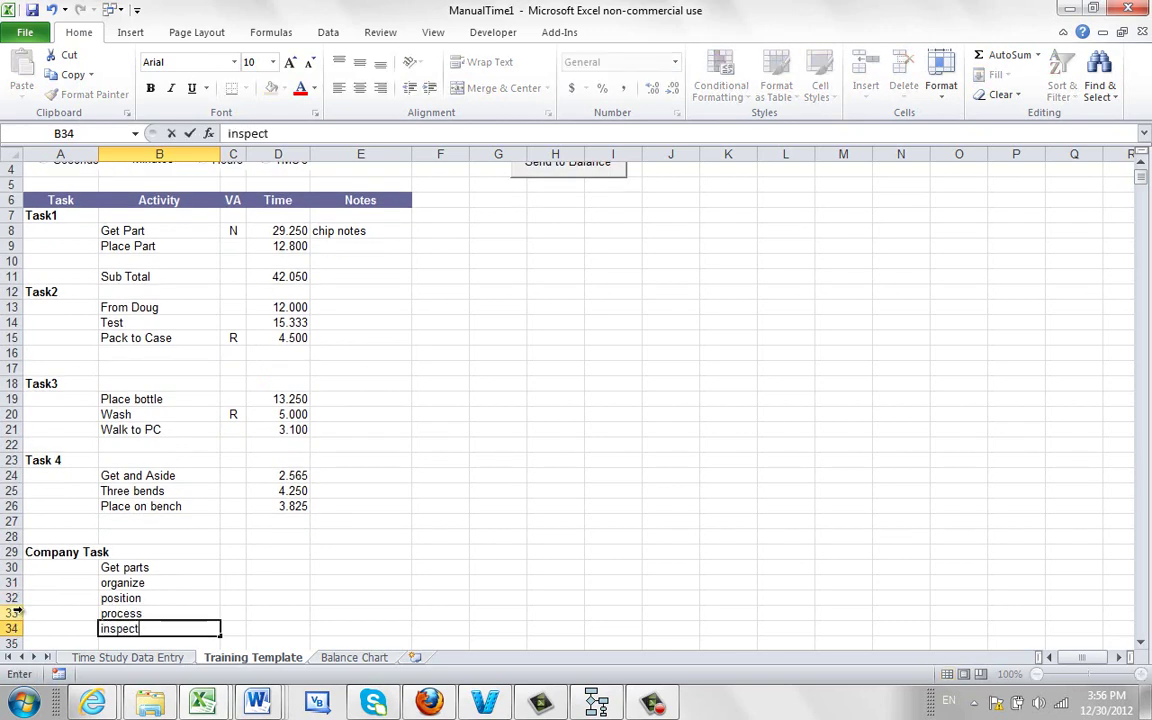
key("Return")
type("aside")
key("Up")
Step: Enter the times 4, 6, 5, 3, 5 and 4 for the six Company Task activities in cells D30 to D35
key("Up")
key("Up")
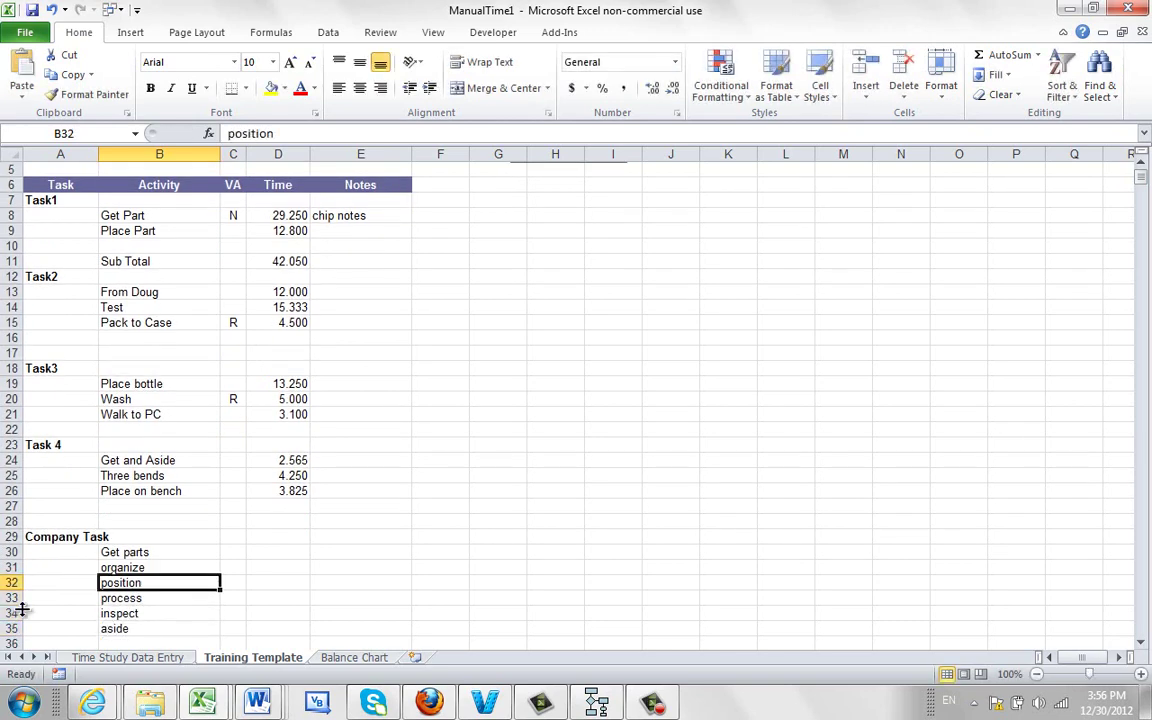
key("Up")
key("Up")
key("Right")
key("Right")
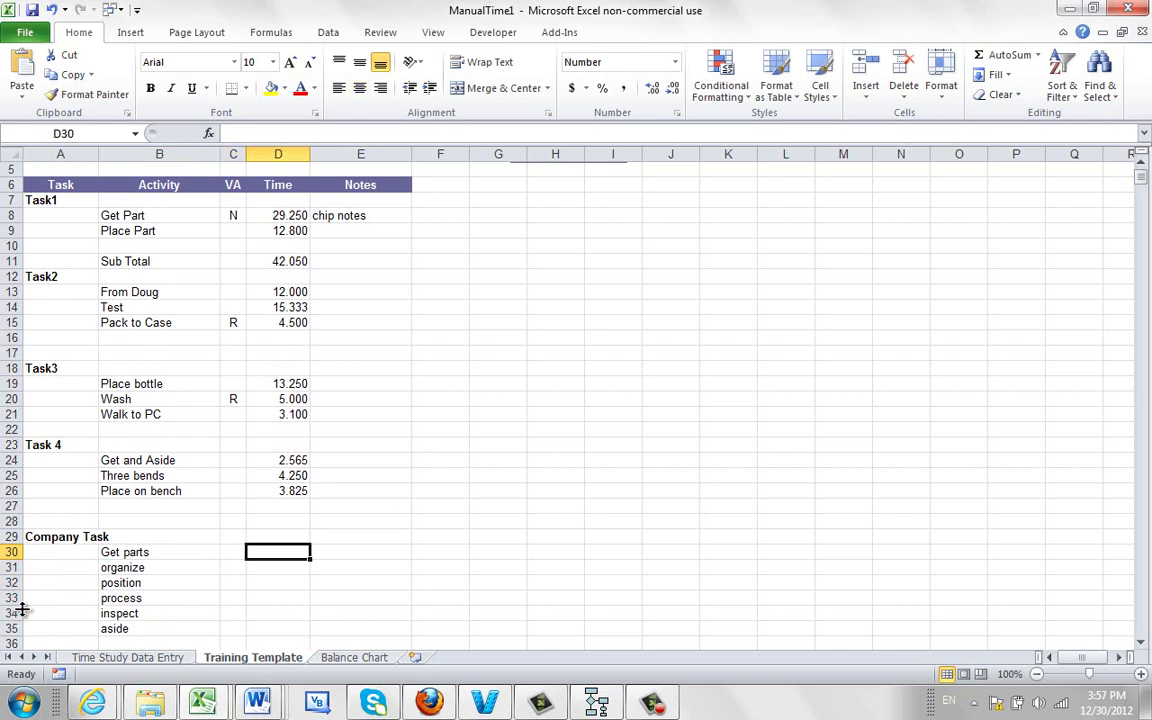
type("4 6")
key("Return")
type("5")
key("Return")
type("3")
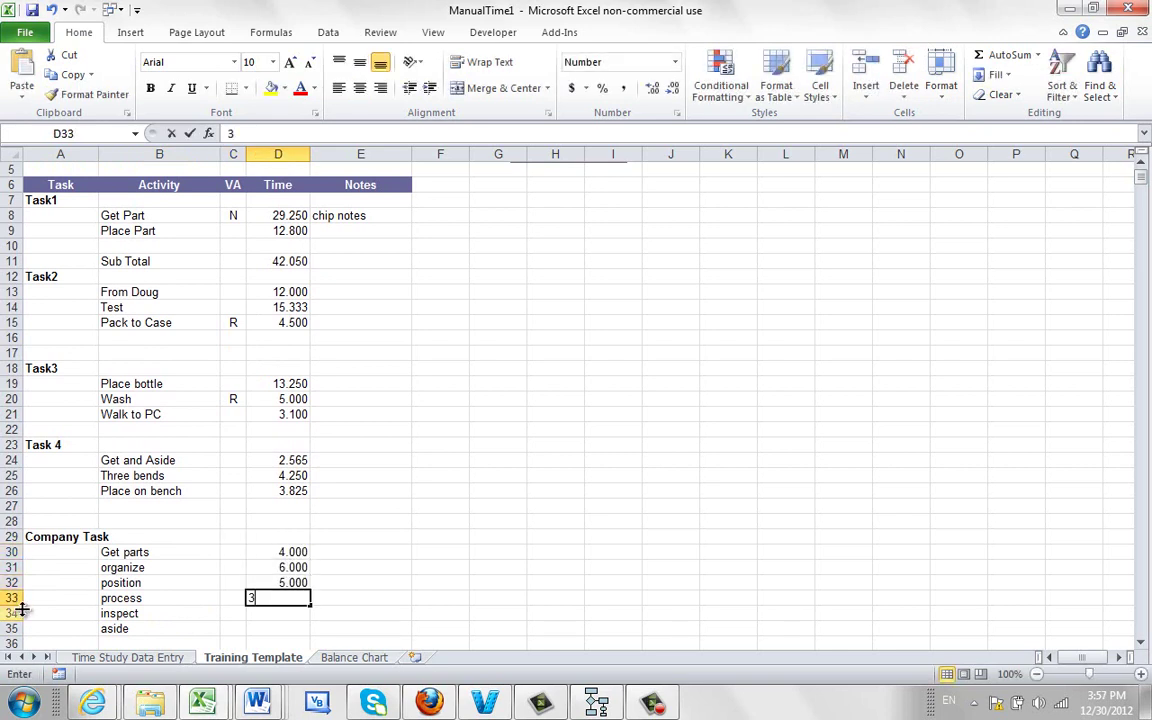
key("Return")
type("5")
key("Return")
type("4")
key("Return")
Step: Code the Company Task's organize activity as R and its inspect activity as N in the VA column
key("Up")
key("Up")
key("Up")
key("Up")
key("Up")
key("Left")
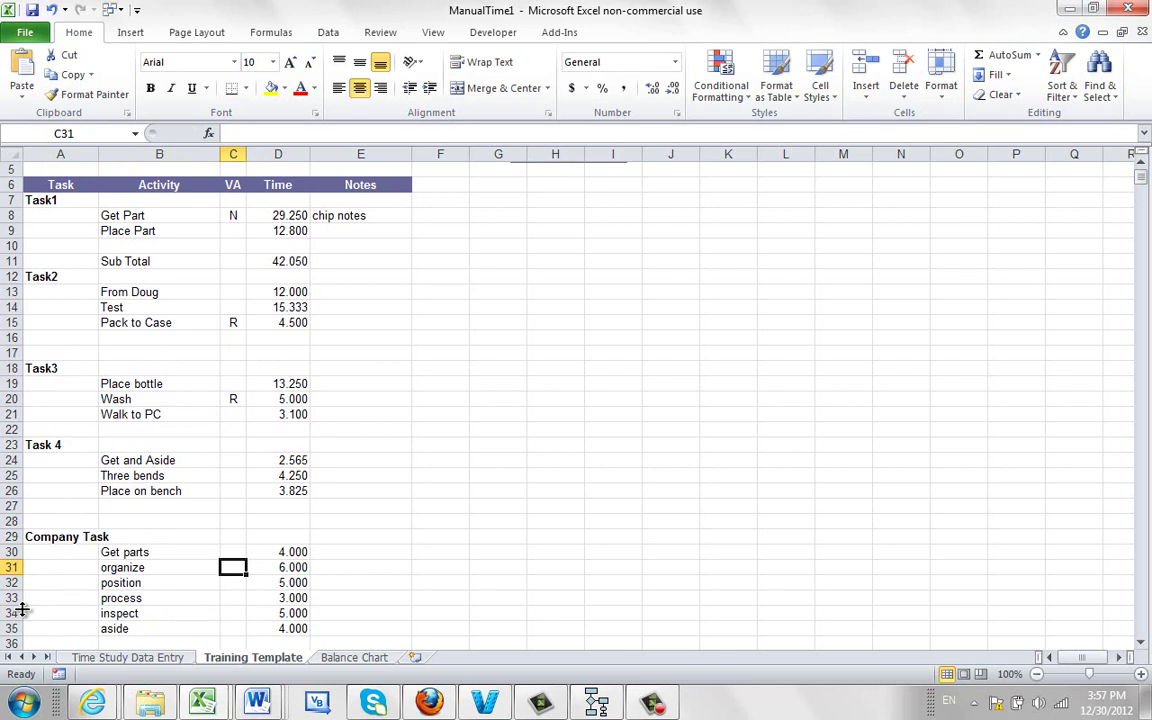
type("R")
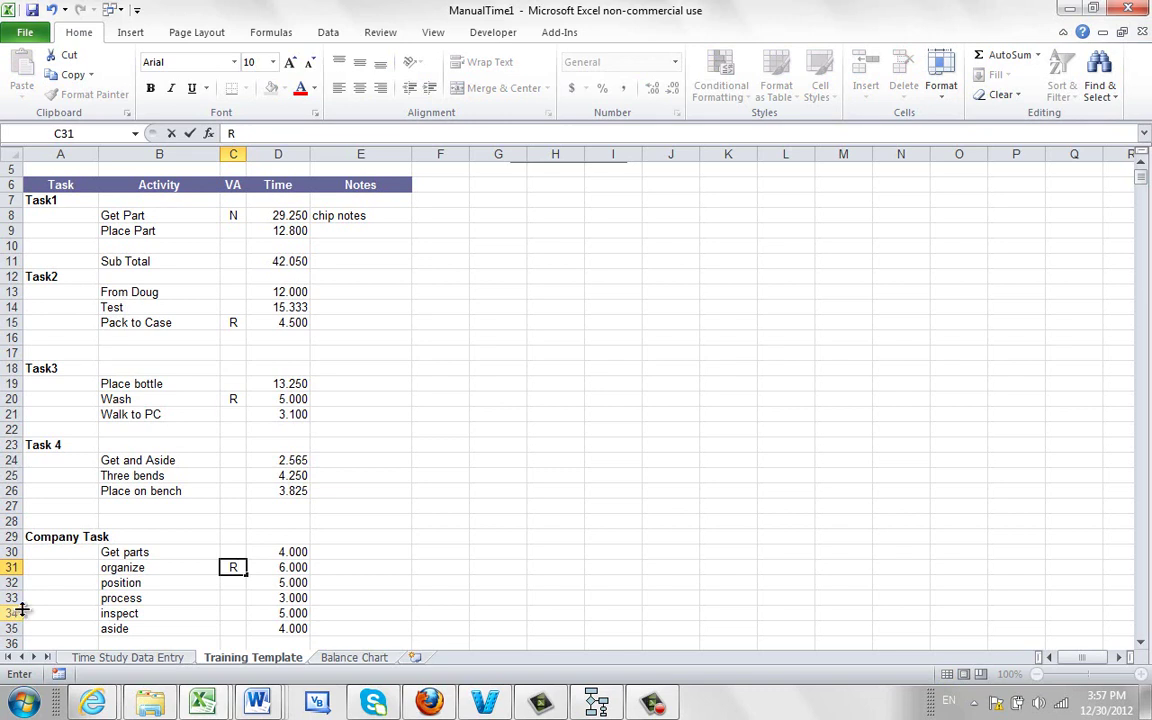
key("Down")
key("Down")
key("Down")
type("N")
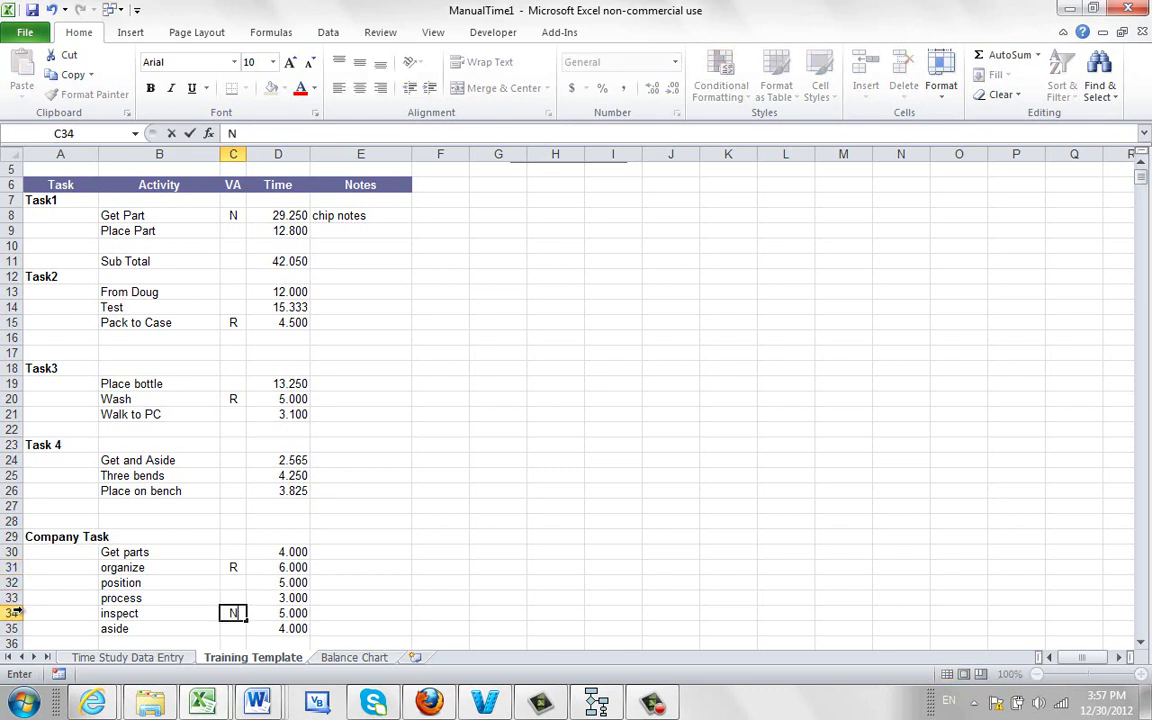
left_click(226, 598)
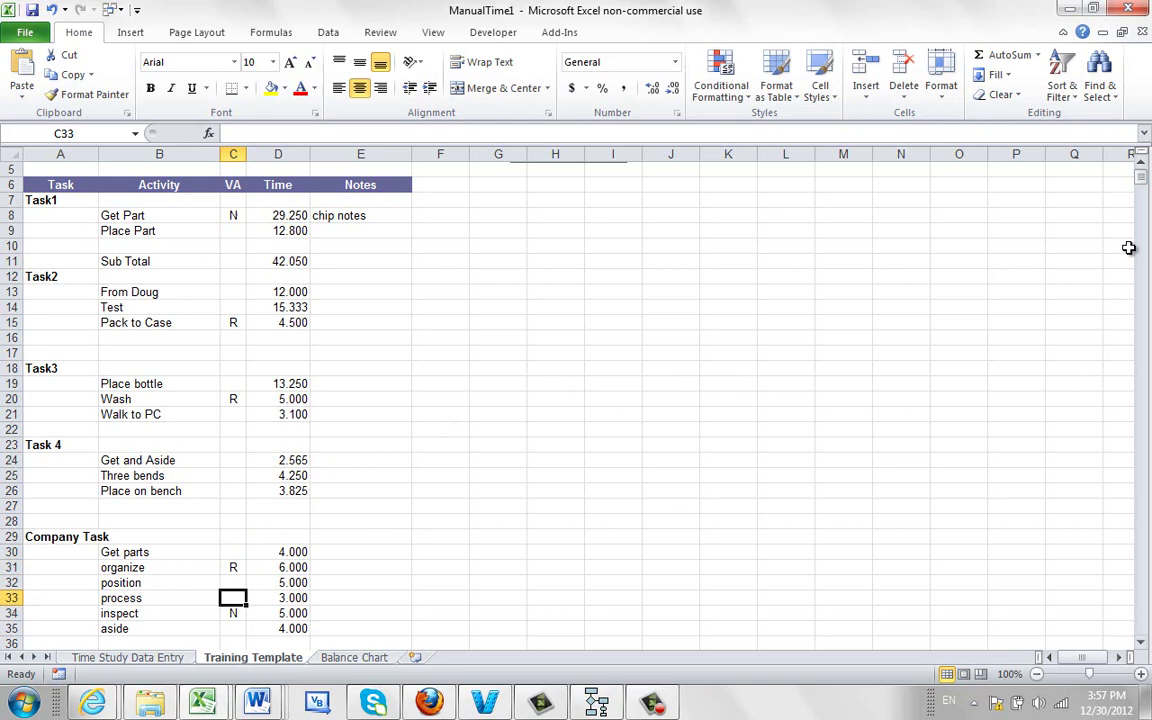
Step: Set the time units to Seconds and send the worksheet data to the balance chart
scroll(1139, 165, "up", 2)
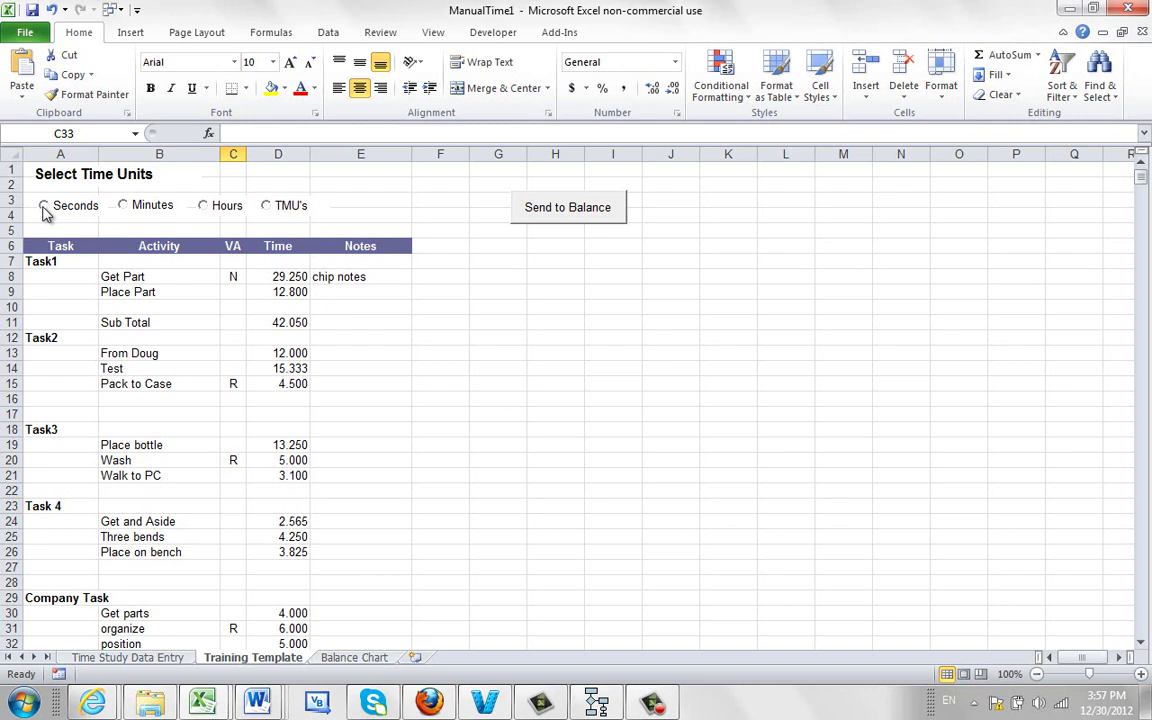
left_click(44, 206)
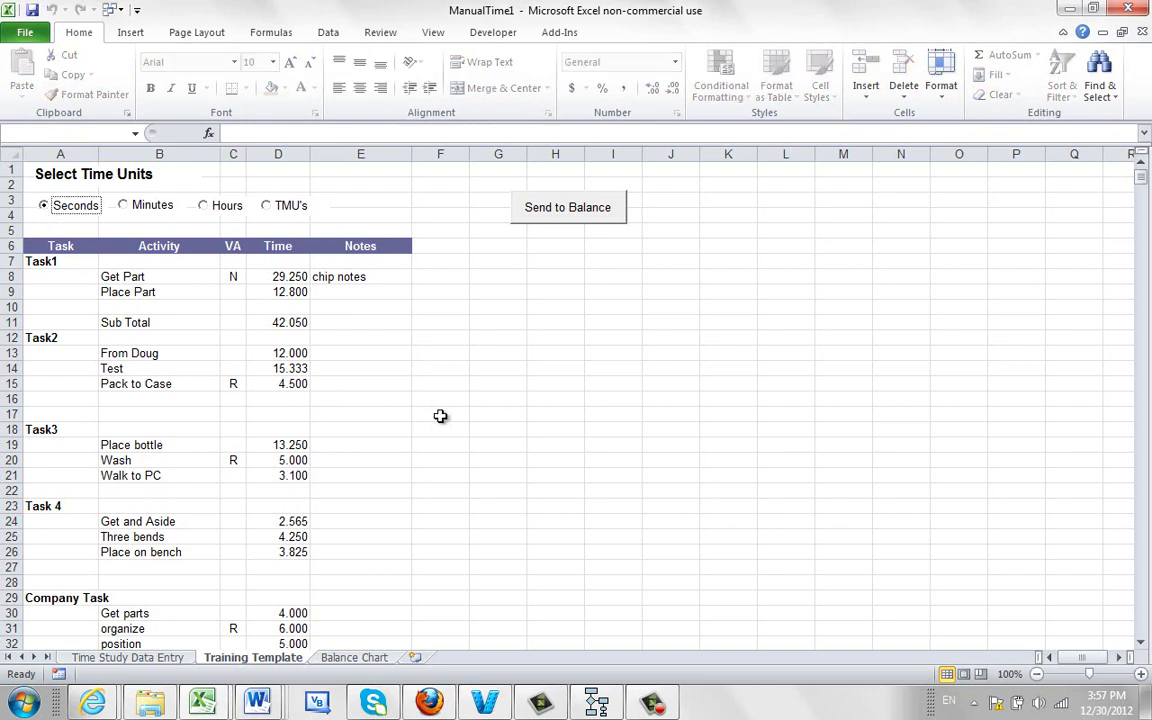
left_click(591, 212)
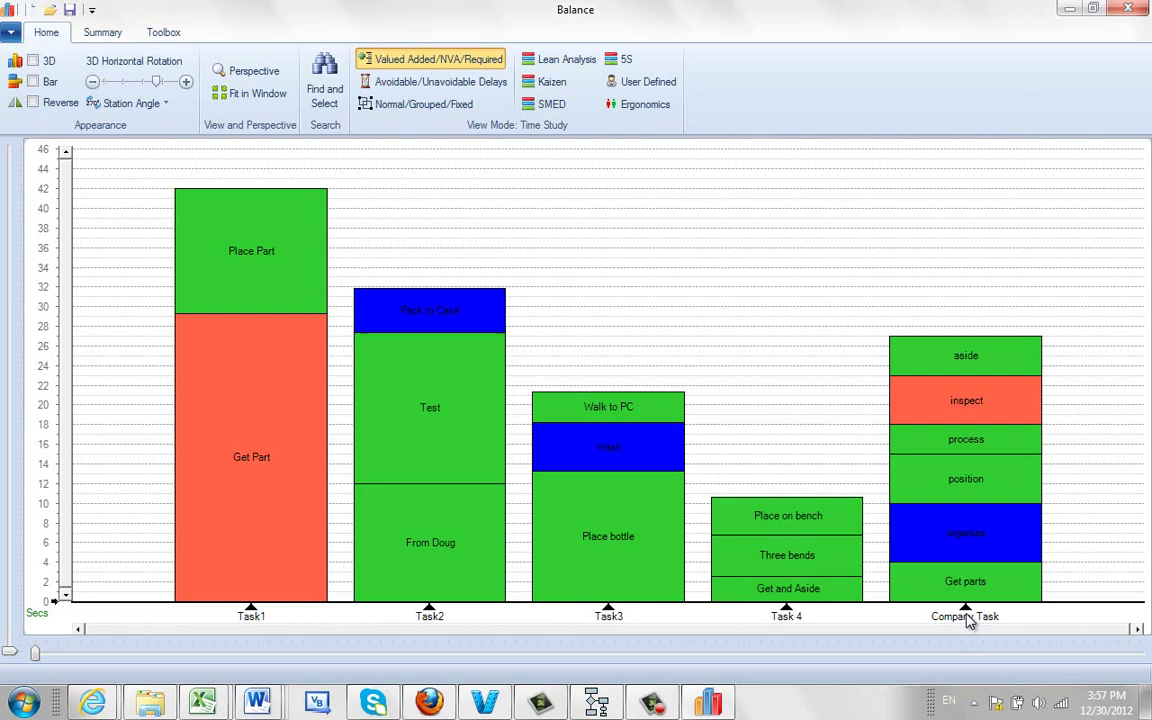
Step: Review the default activity colors in the balance options, close them and return to the Excel worksheet
mouse_move(978, 540)
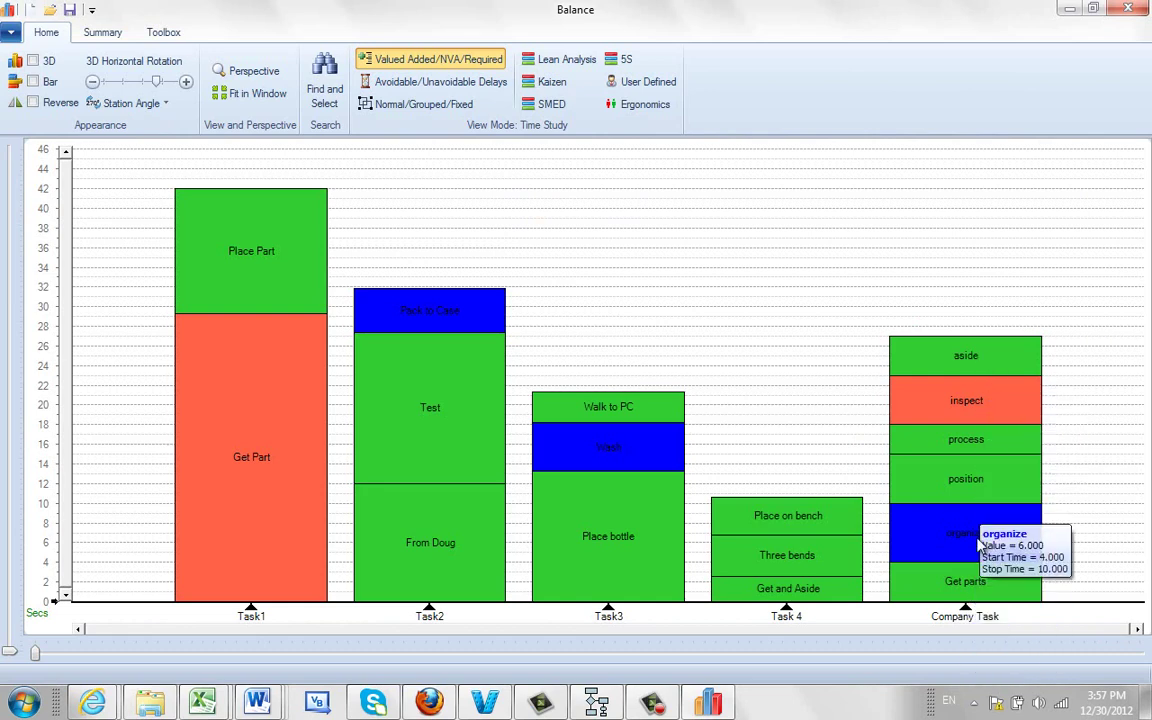
mouse_move(950, 587)
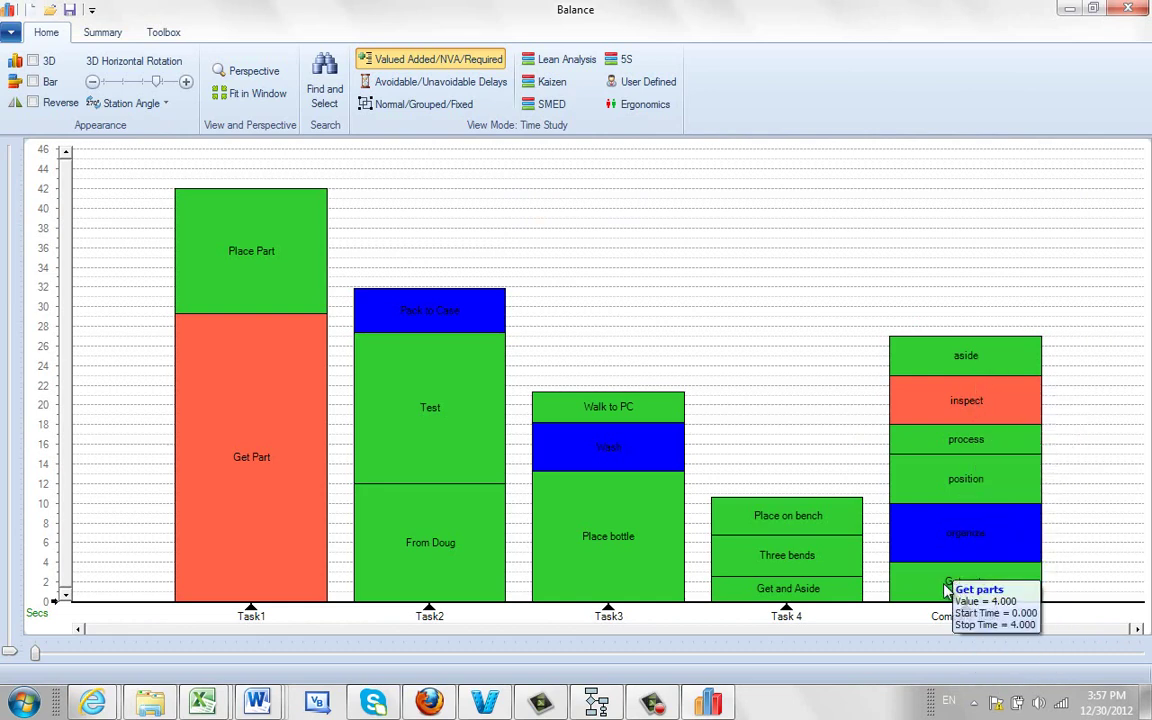
mouse_move(918, 545)
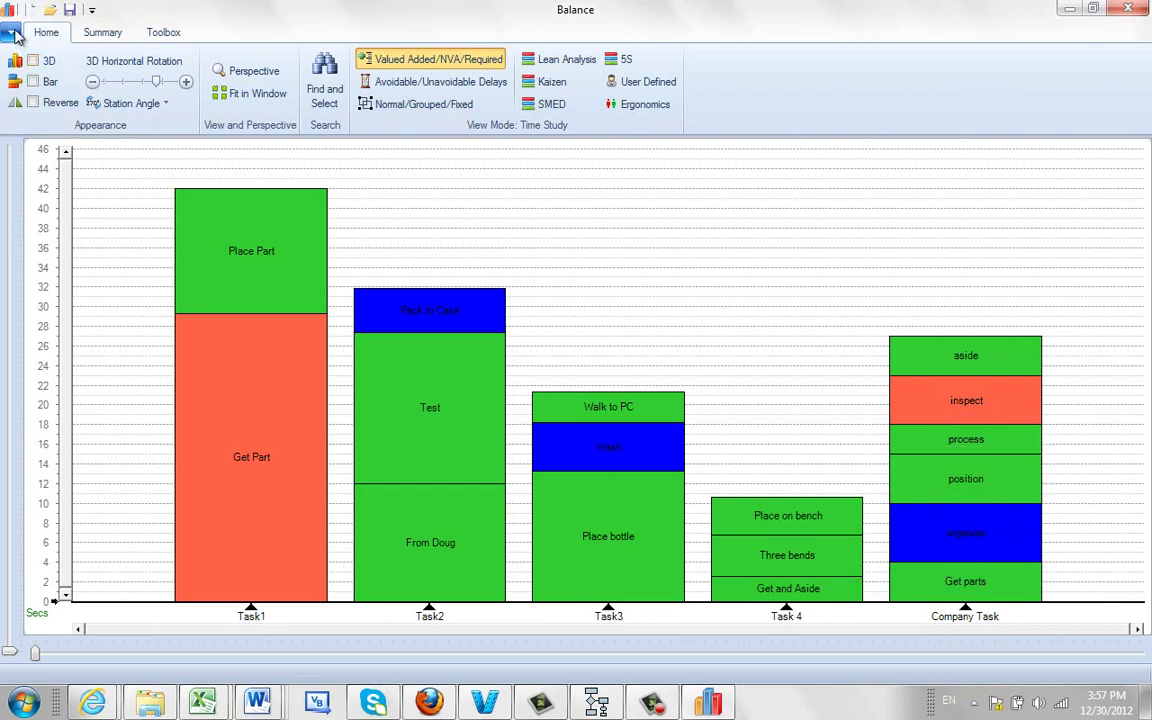
left_click(13, 33)
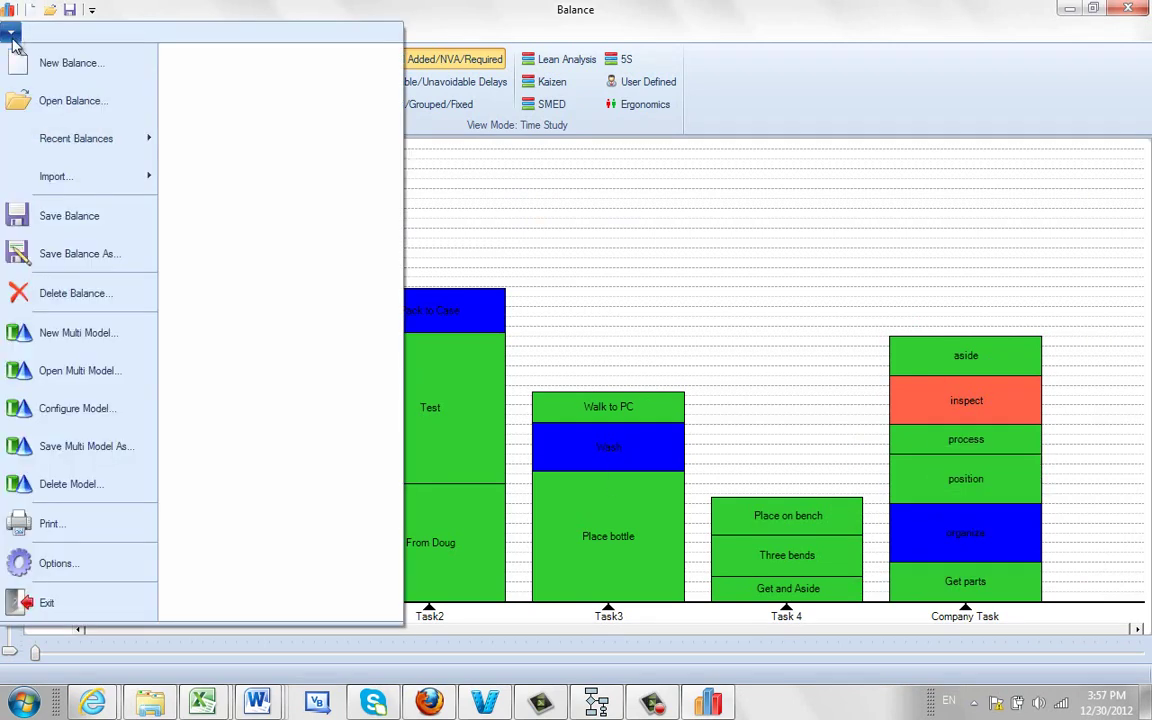
left_click(69, 568)
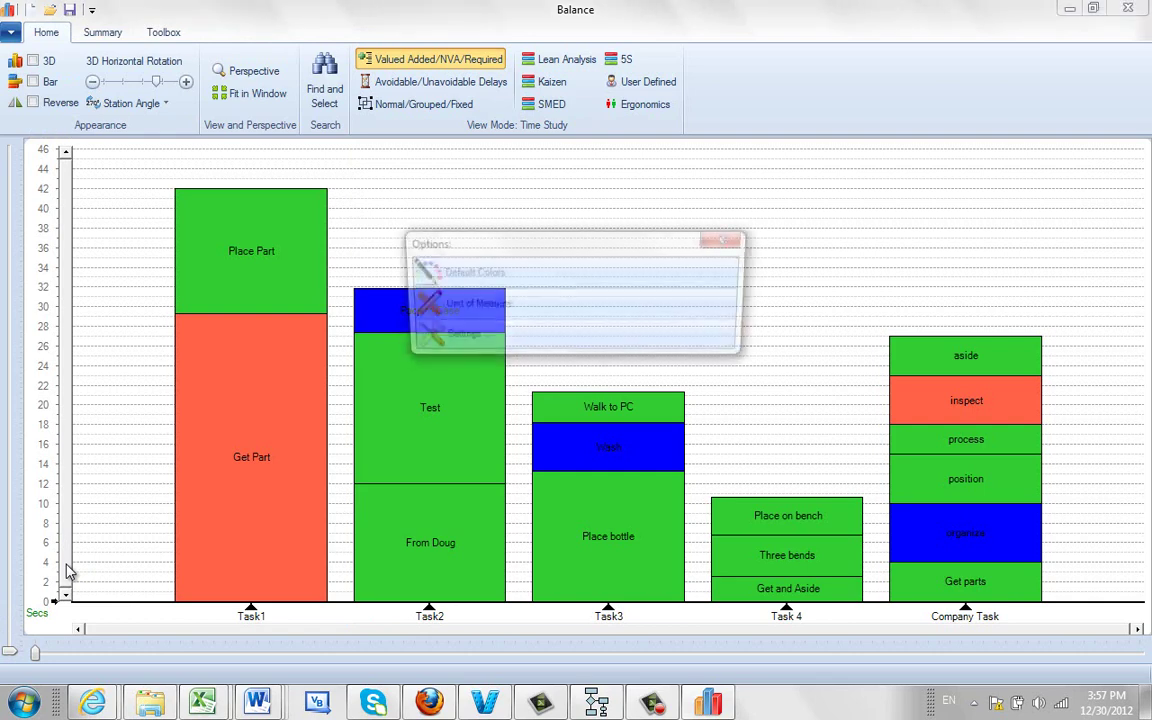
left_click(517, 275)
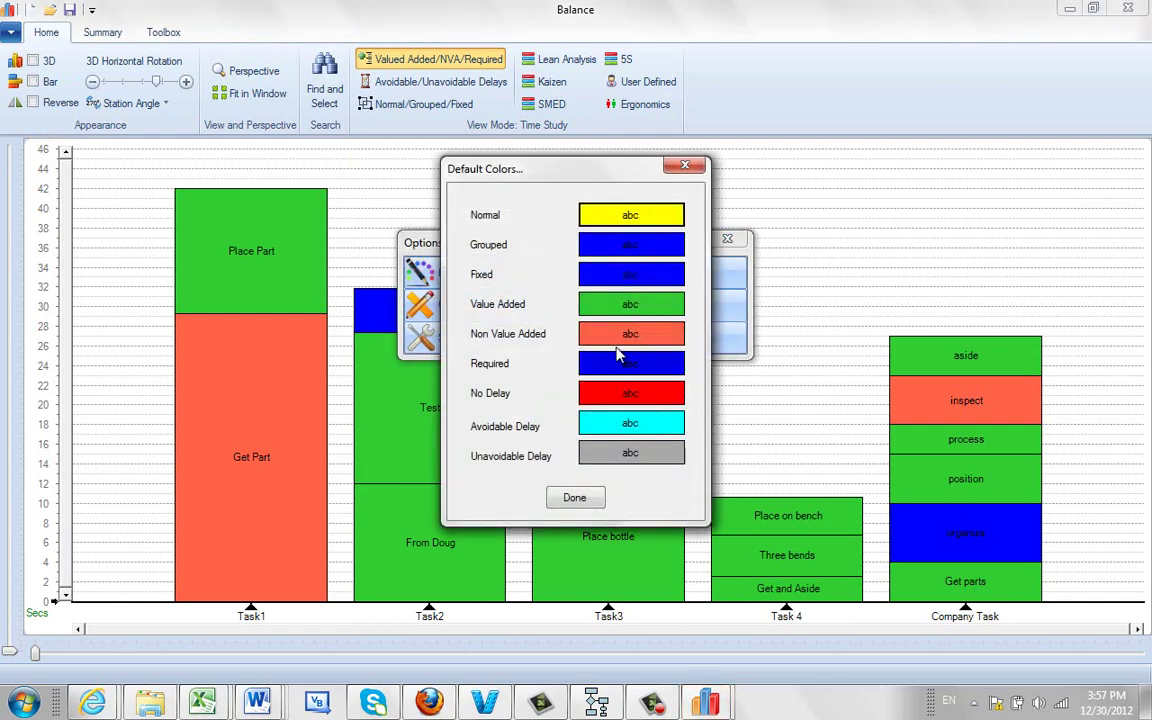
left_click(684, 164)
left_click(724, 240)
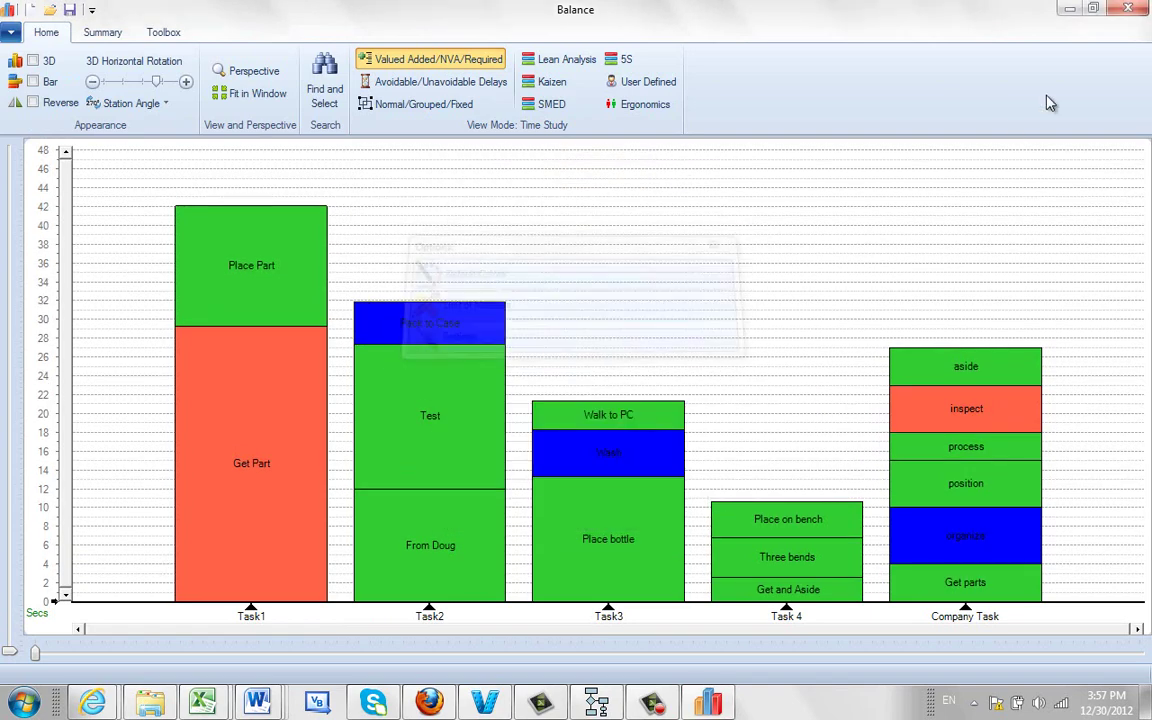
left_click(1069, 9)
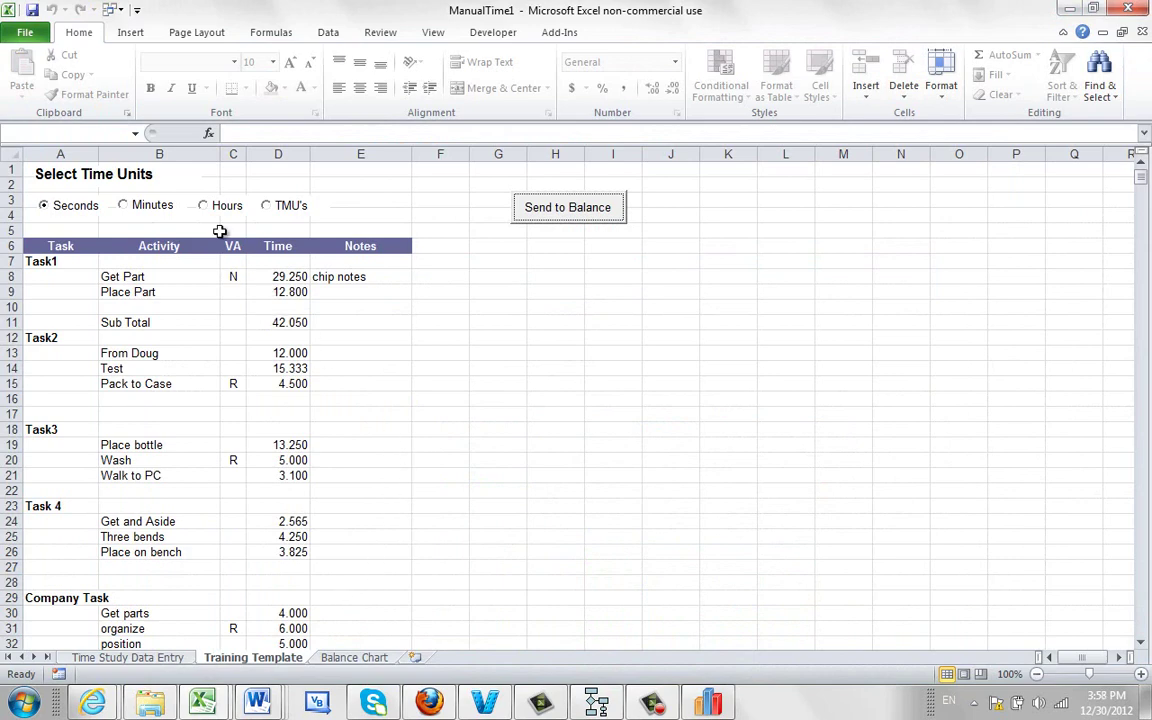
left_click(25, 35)
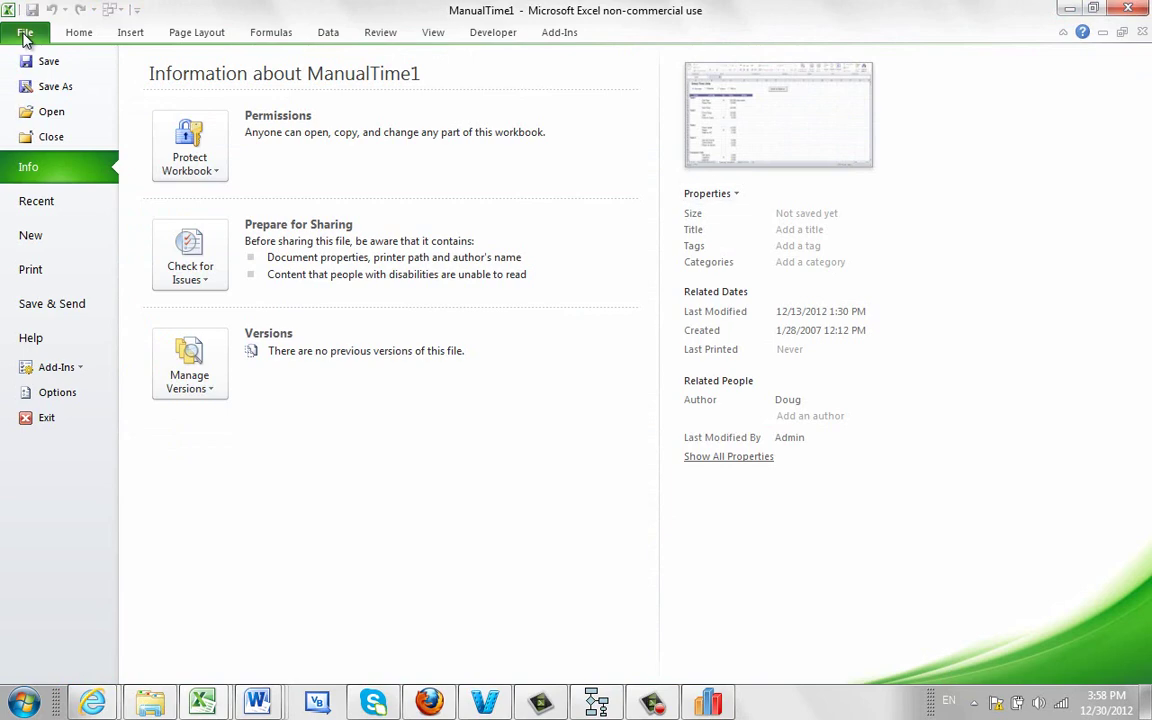
left_click(44, 95)
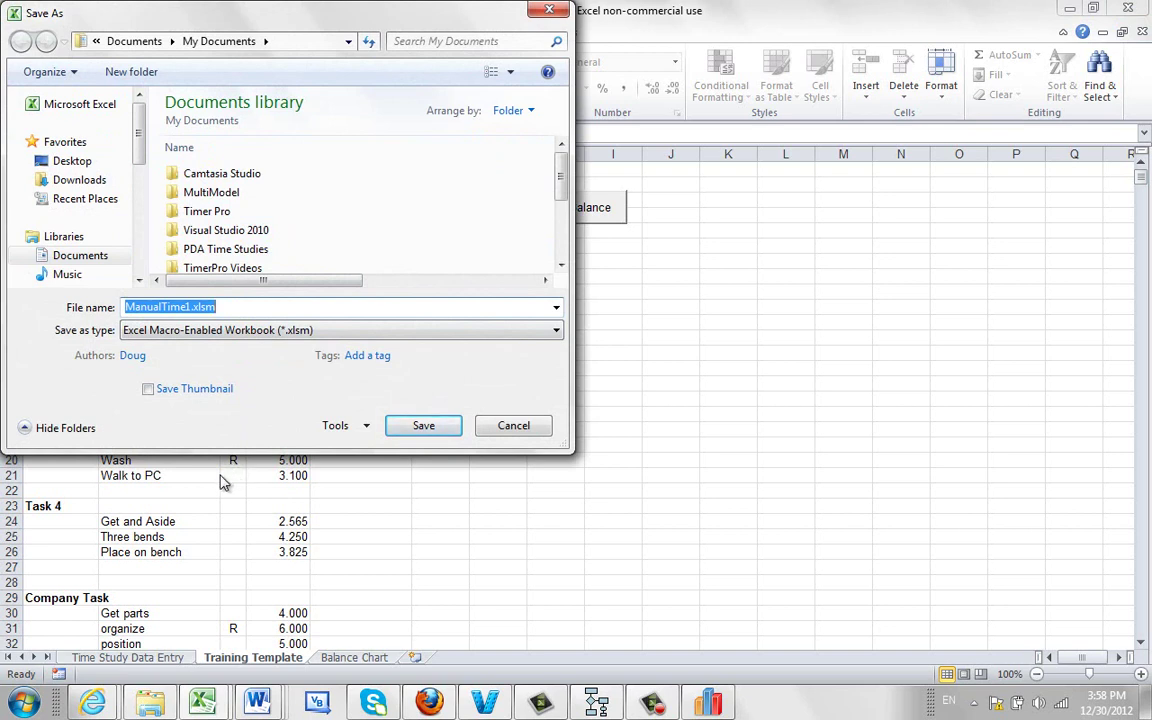
left_click(513, 426)
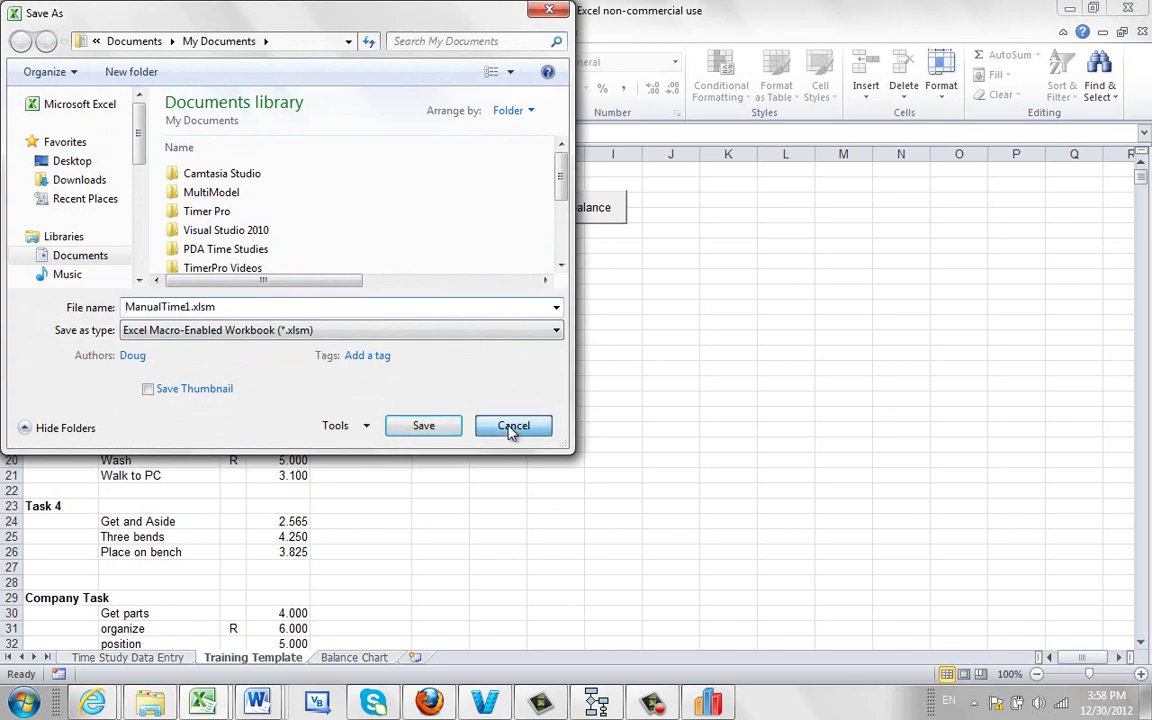
Step: Switch to the Balance chart, place Company Task directly after Task1 and reassign the Place Part activity to Task 4
left_click(1069, 9)
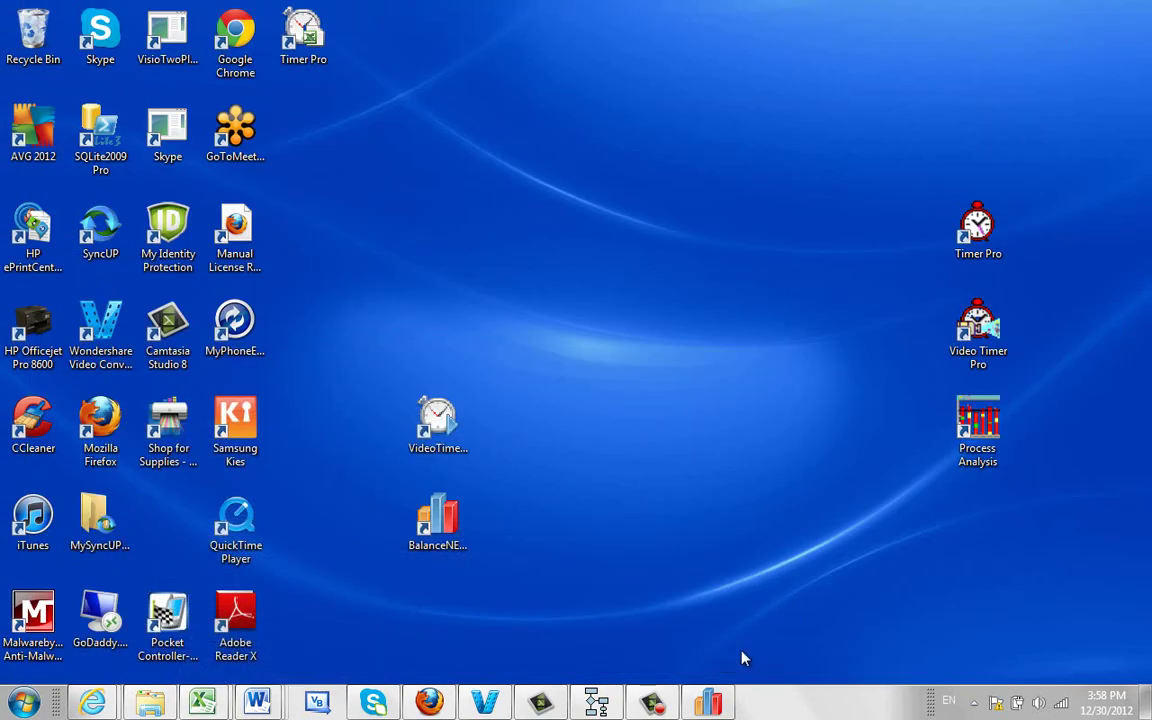
left_click(702, 706)
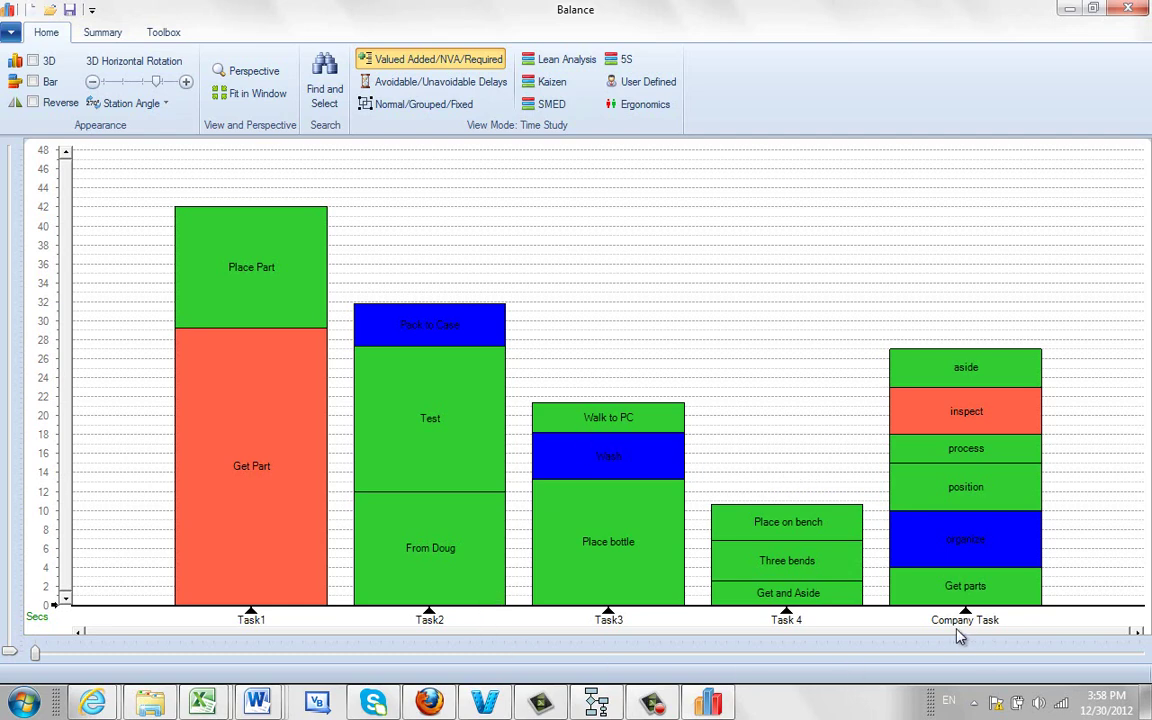
left_click_drag(936, 627, 433, 627)
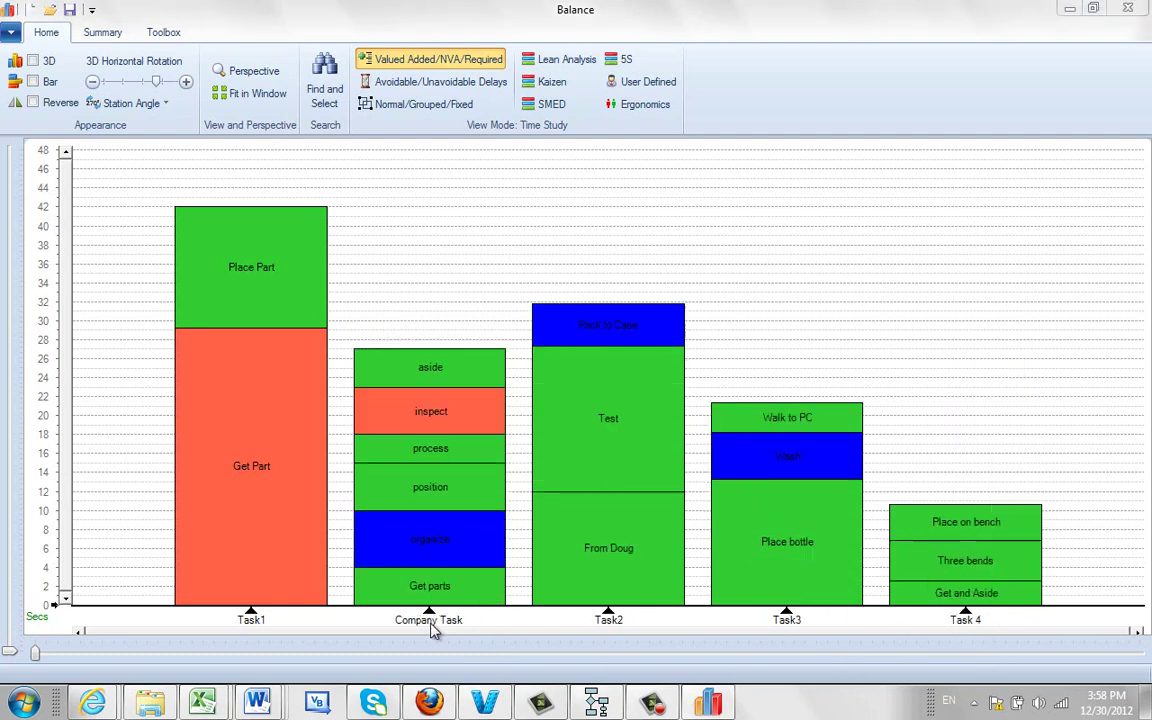
left_click(255, 285)
left_click_drag(929, 481, 929, 481)
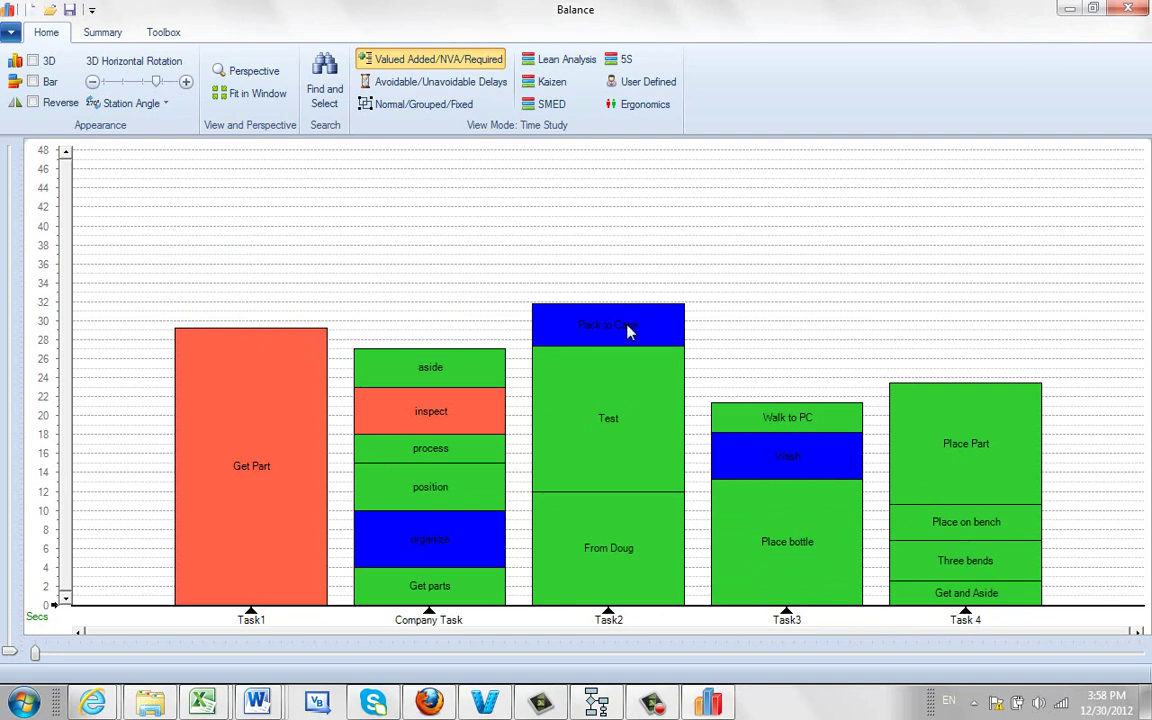
Step: View the Timer Pro Professional flowchart briefly, and export the rearranged balance data from the chart's grid to Excel
left_click(598, 704)
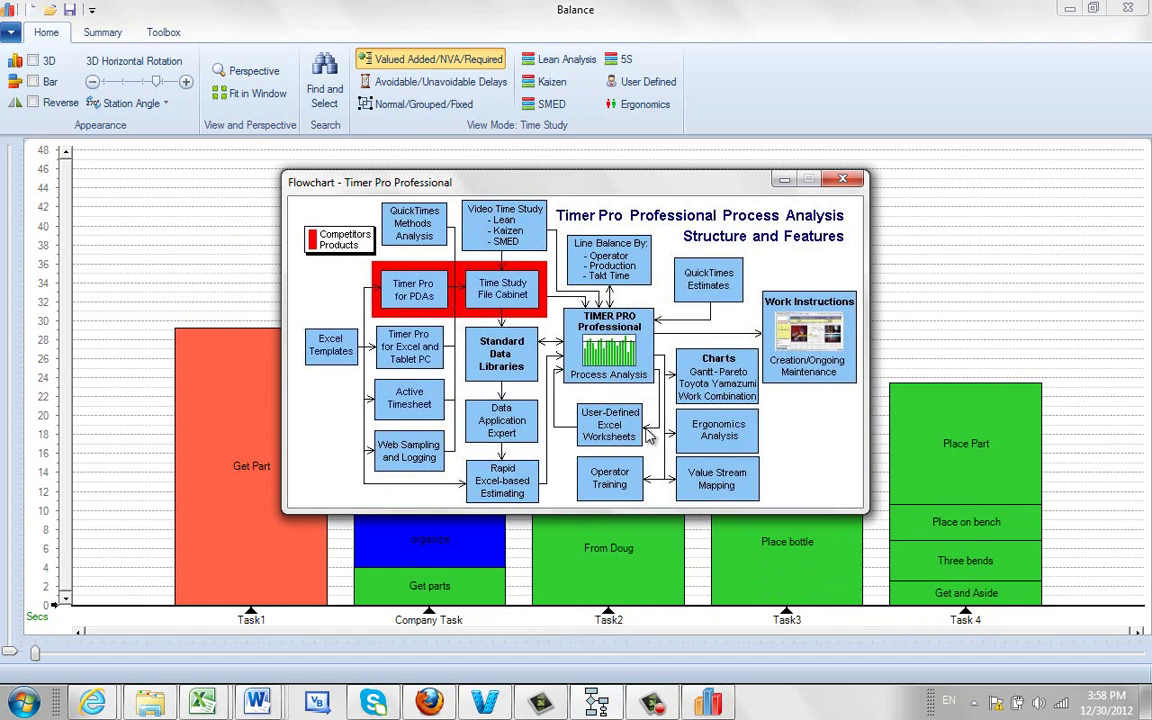
left_click(783, 182)
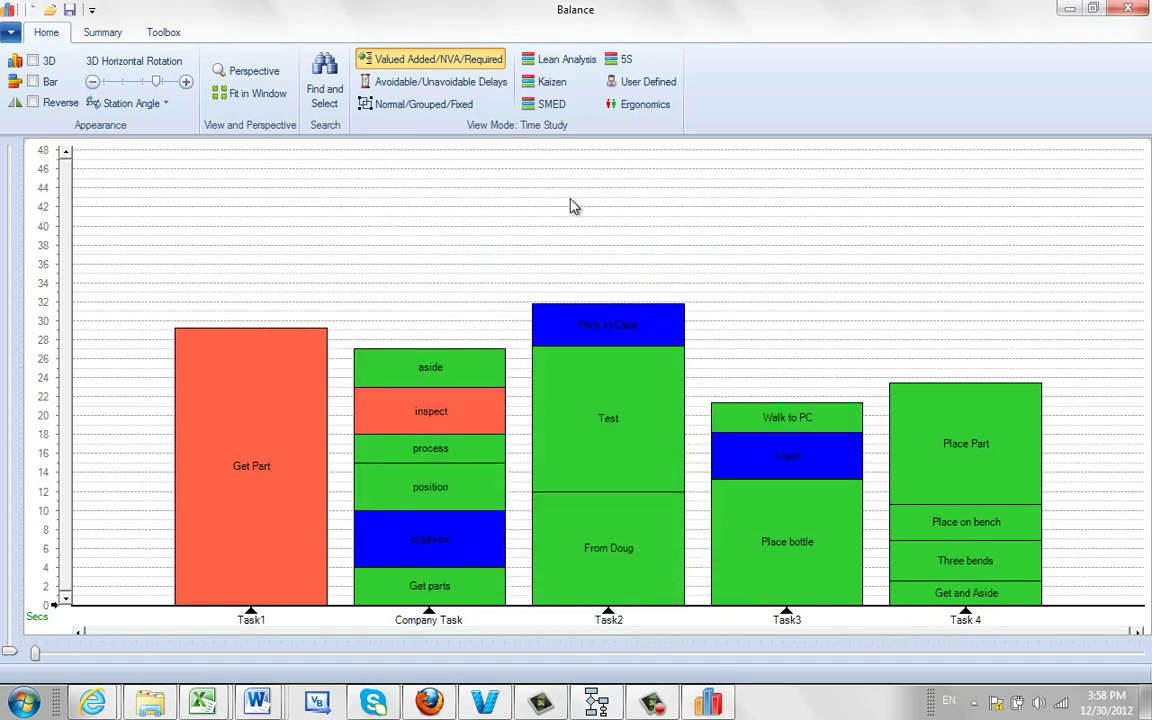
right_click(448, 202)
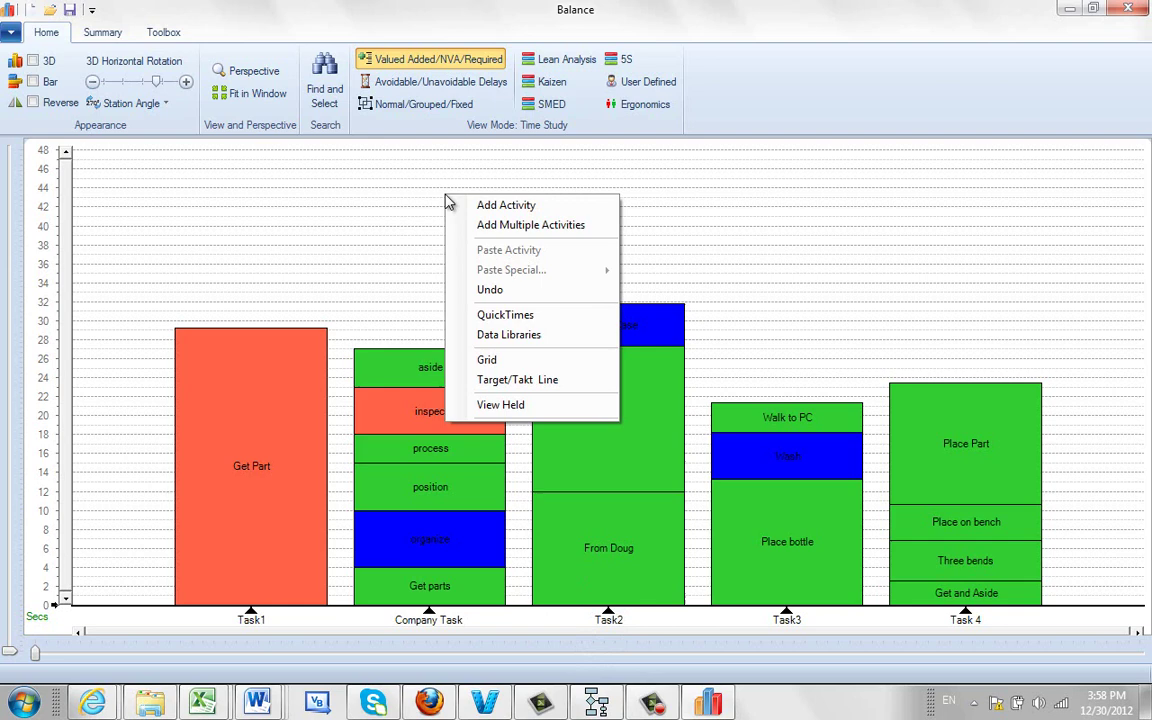
left_click(487, 360)
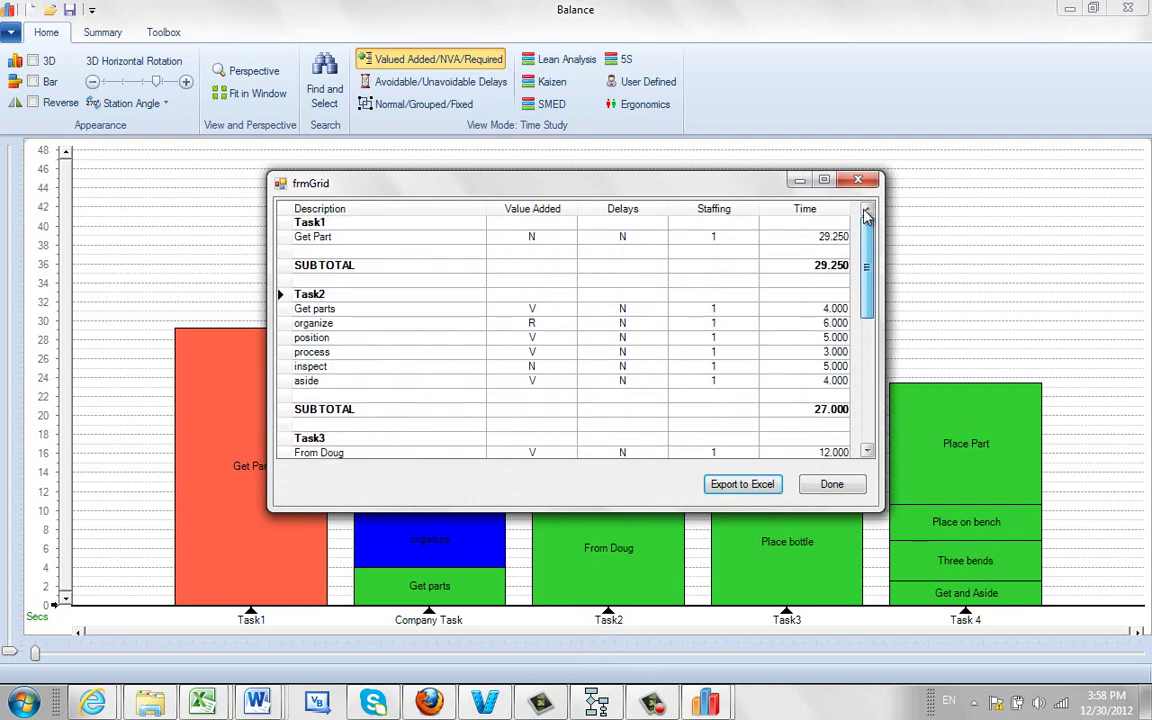
left_click(755, 488)
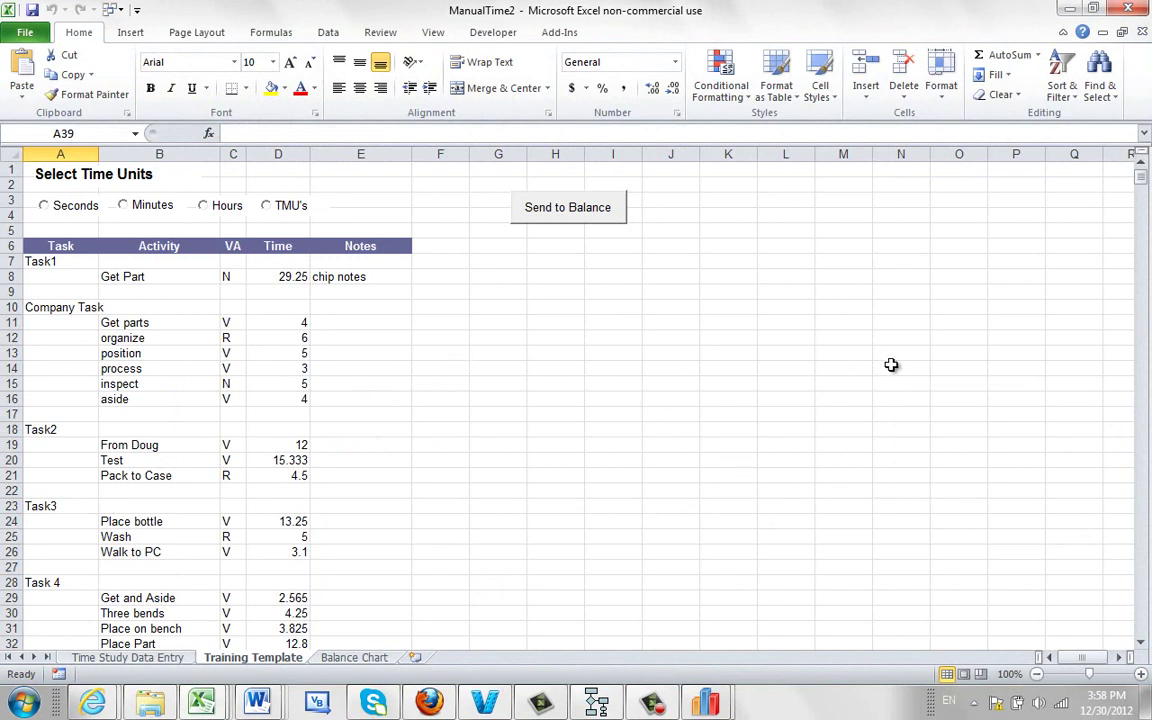
Step: Check the exported Company Task's activities, times and value-added codes in the Training Template worksheet
left_click(45, 310)
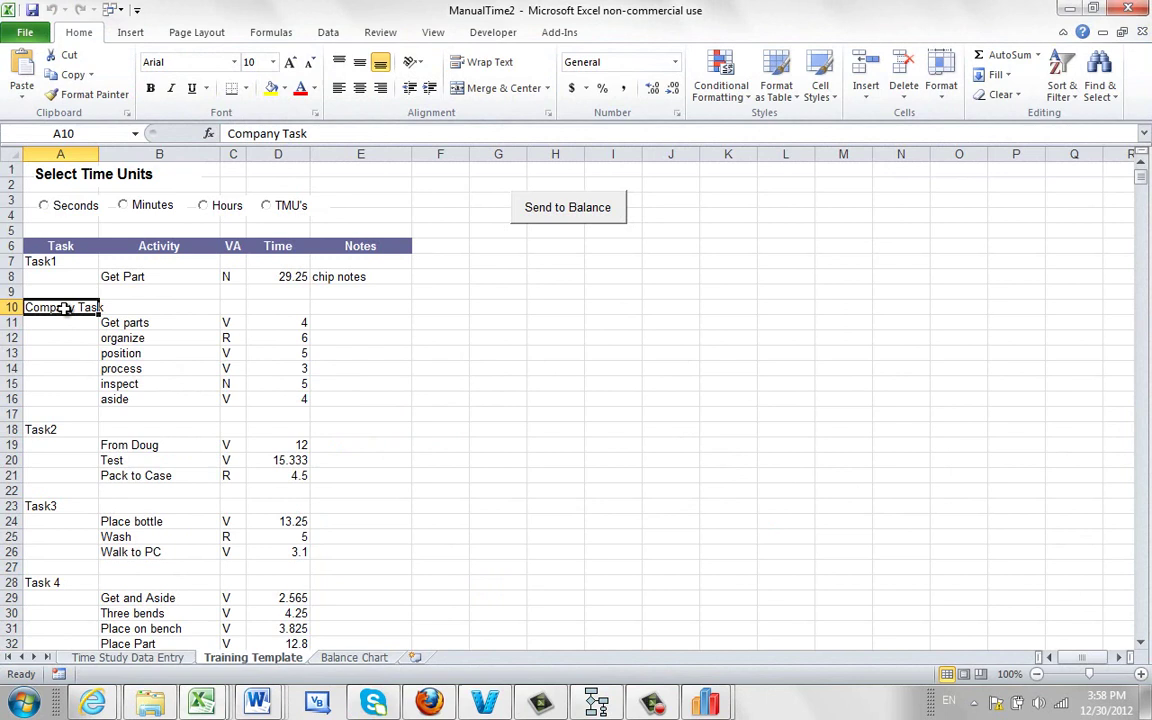
left_click(153, 310)
left_click_drag(149, 321, 161, 399)
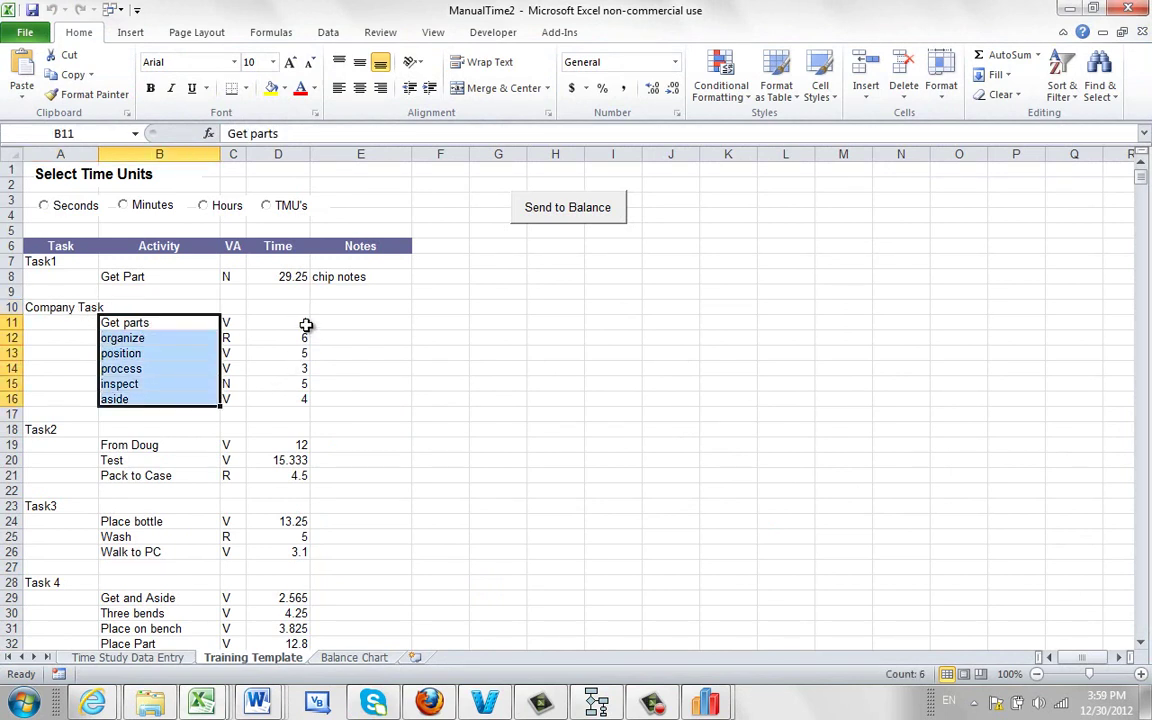
left_click_drag(303, 323, 303, 399)
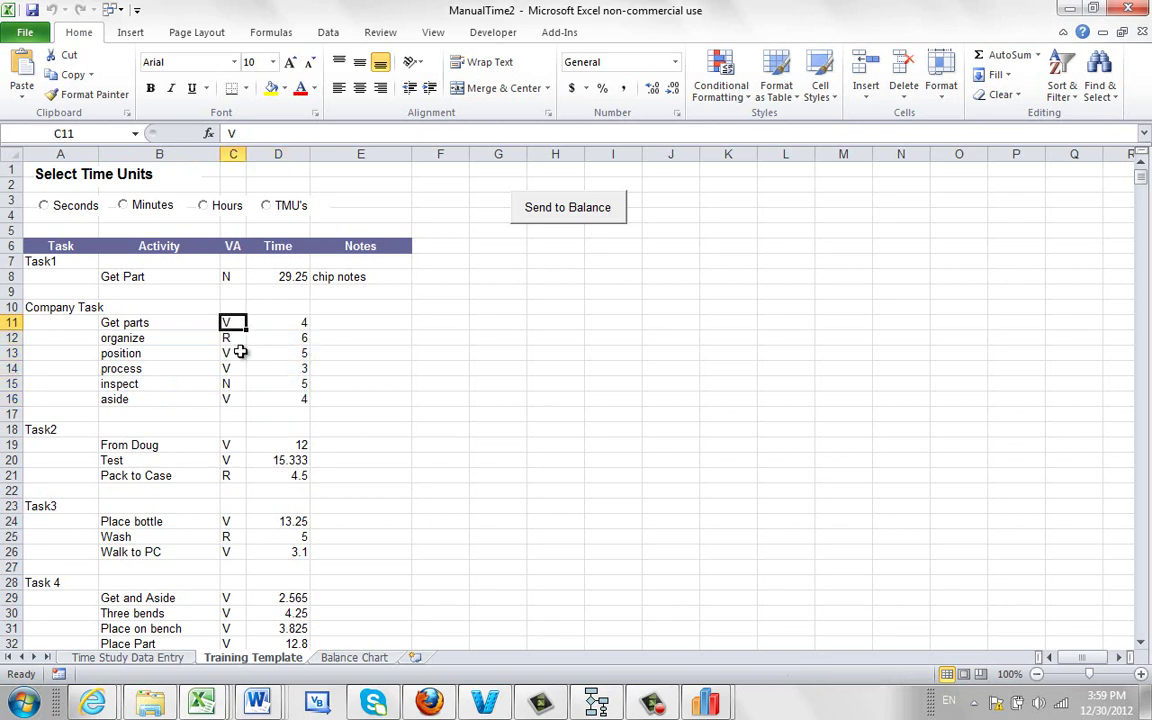
left_click(240, 352)
left_click(236, 369)
left_click(233, 399)
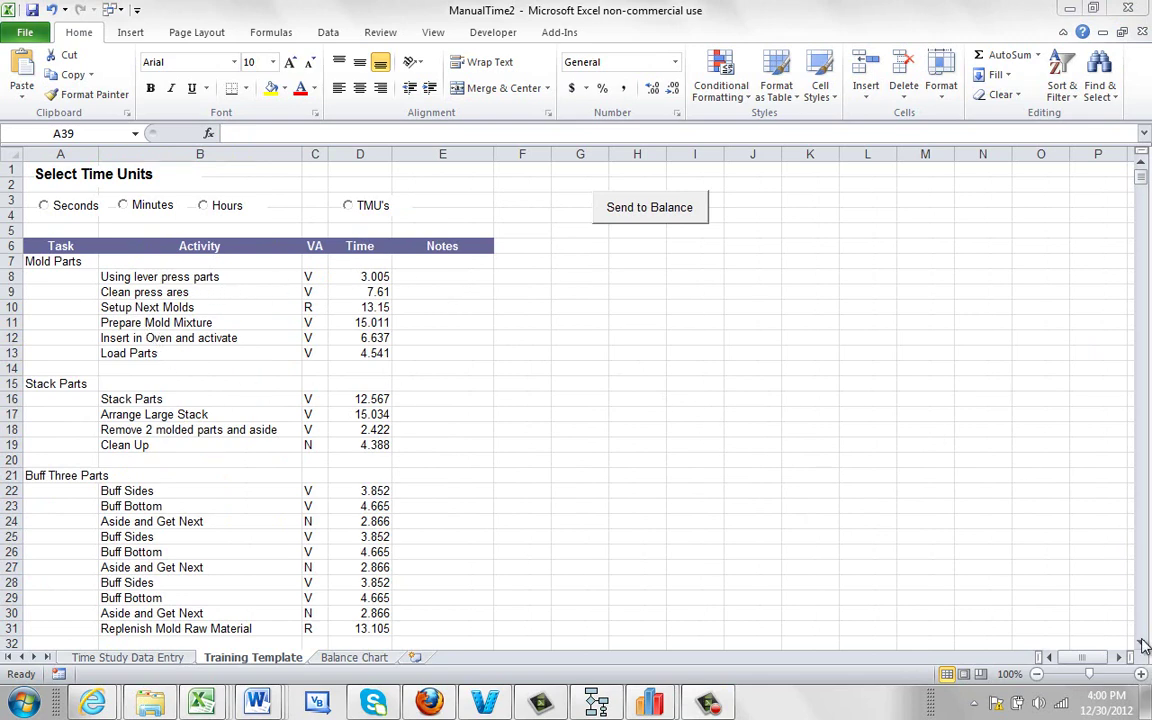
Step: Set the time units for the worksheet running from Mold Parts to Insert Components to Seconds and send its data to the balance chart
scroll(1143, 645, "down", 5)
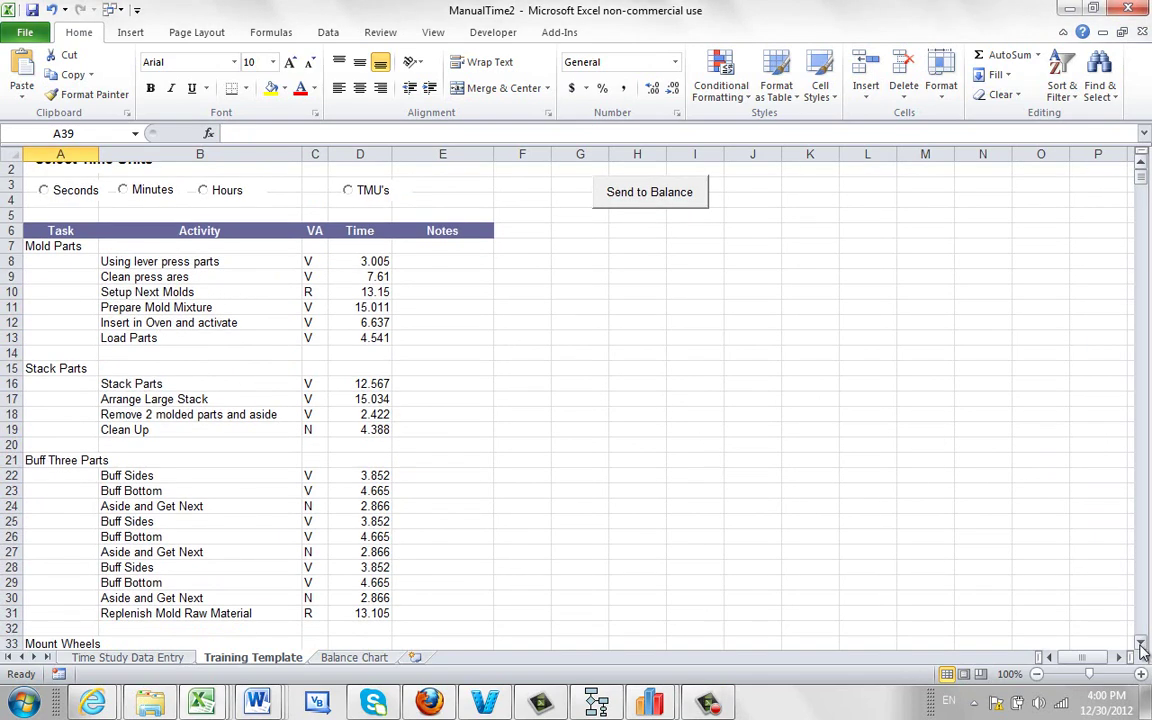
scroll(1143, 645, "down", 7)
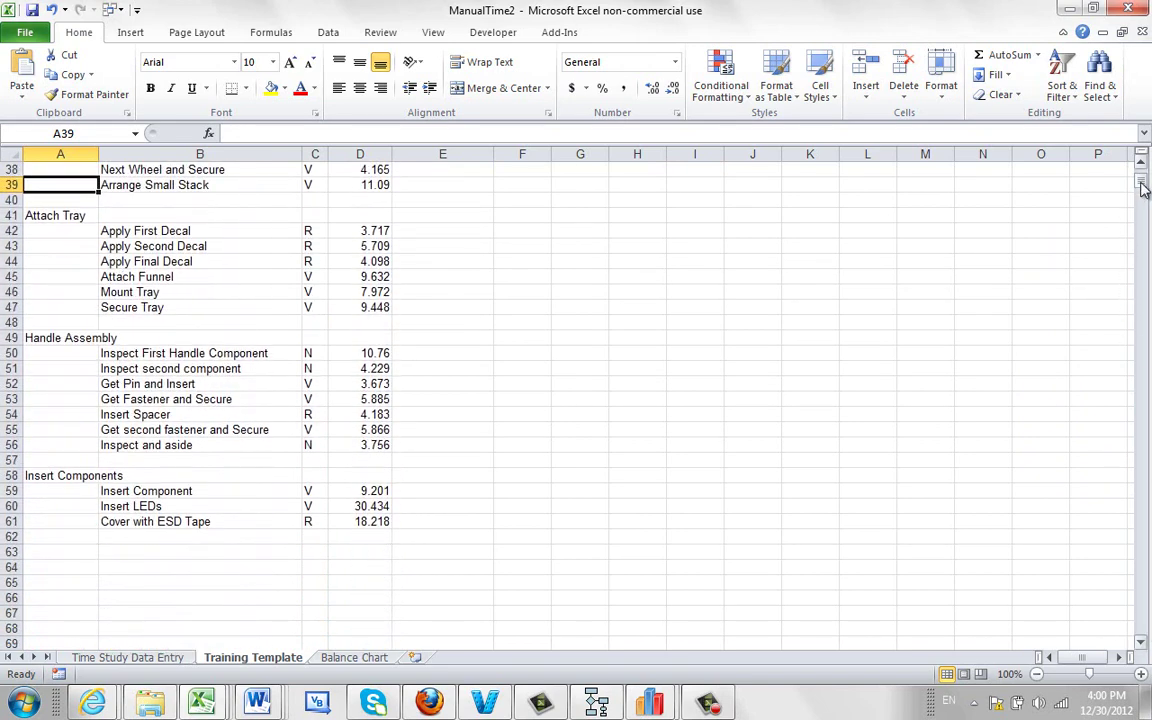
left_click_drag(1140, 172, 1140, 152)
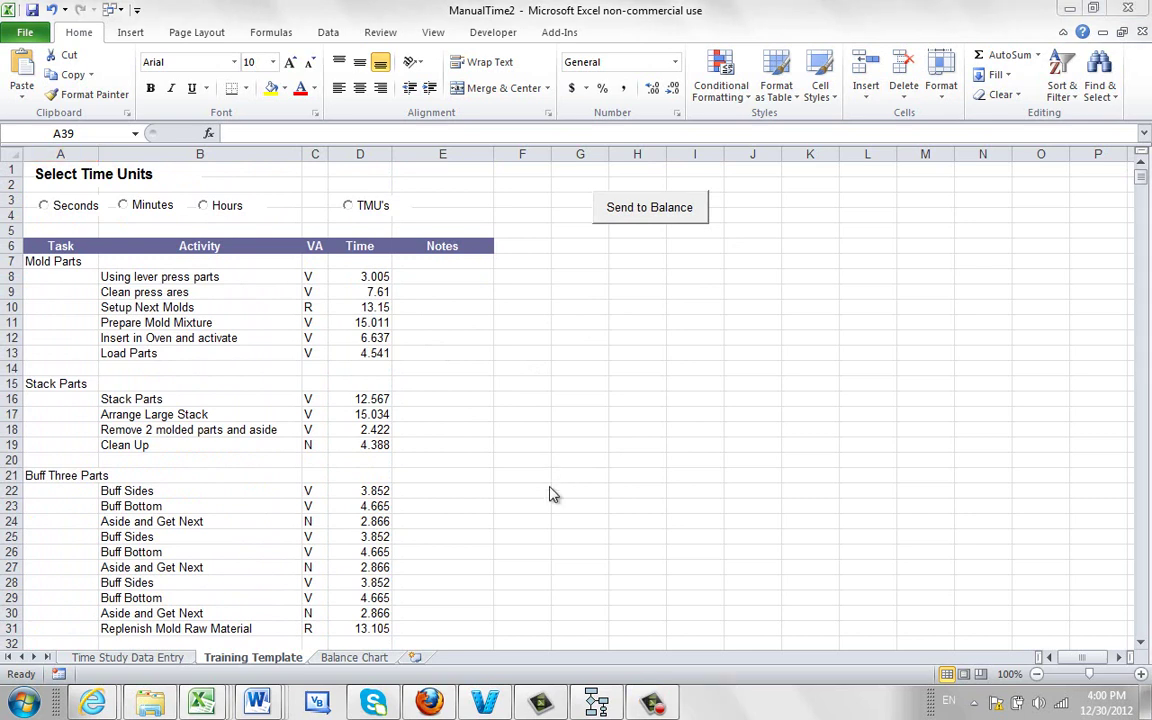
left_click(631, 210)
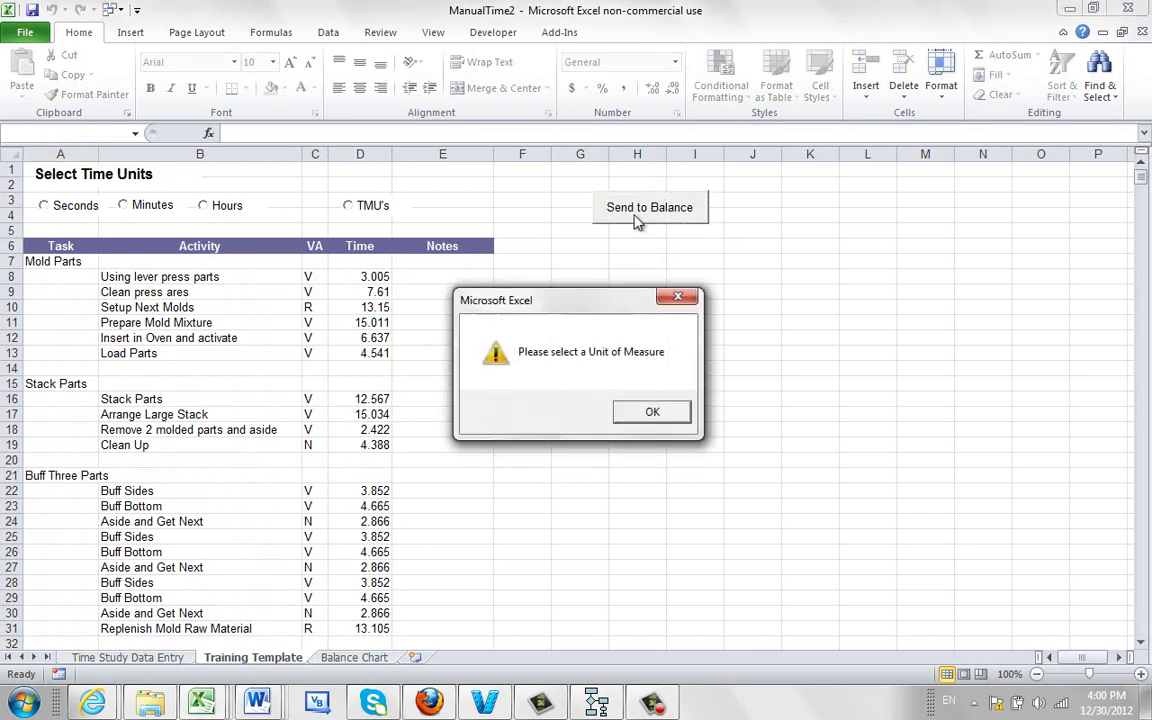
left_click(626, 407)
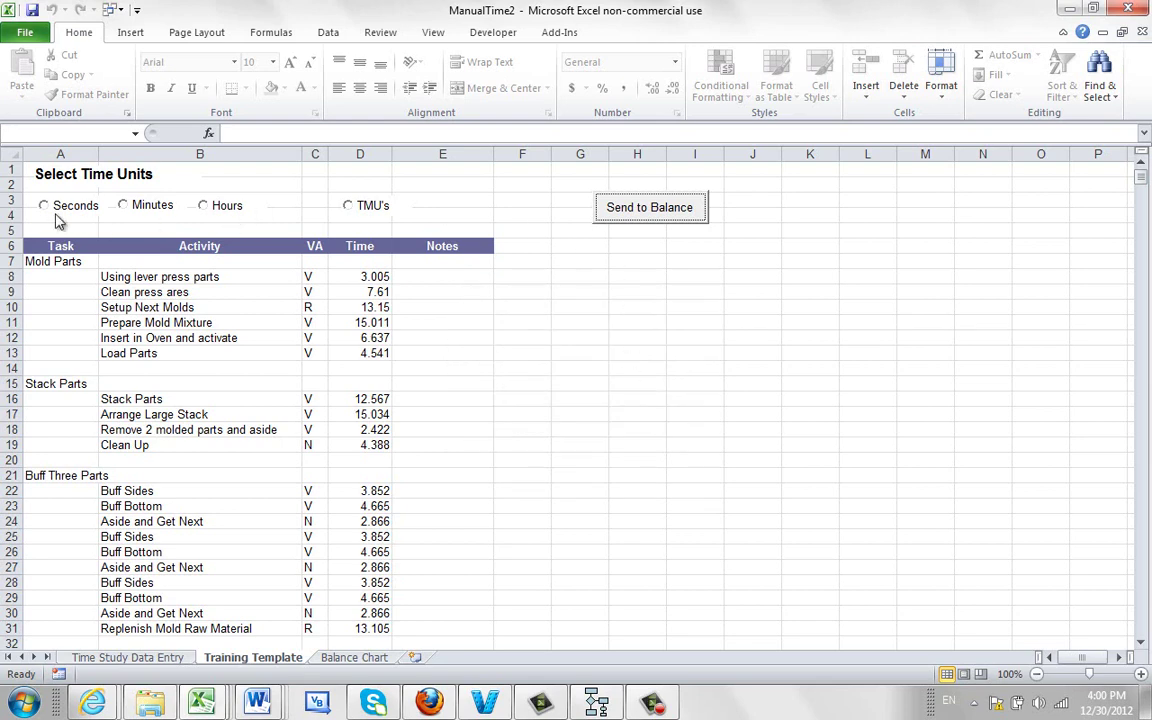
left_click(50, 211)
left_click(610, 210)
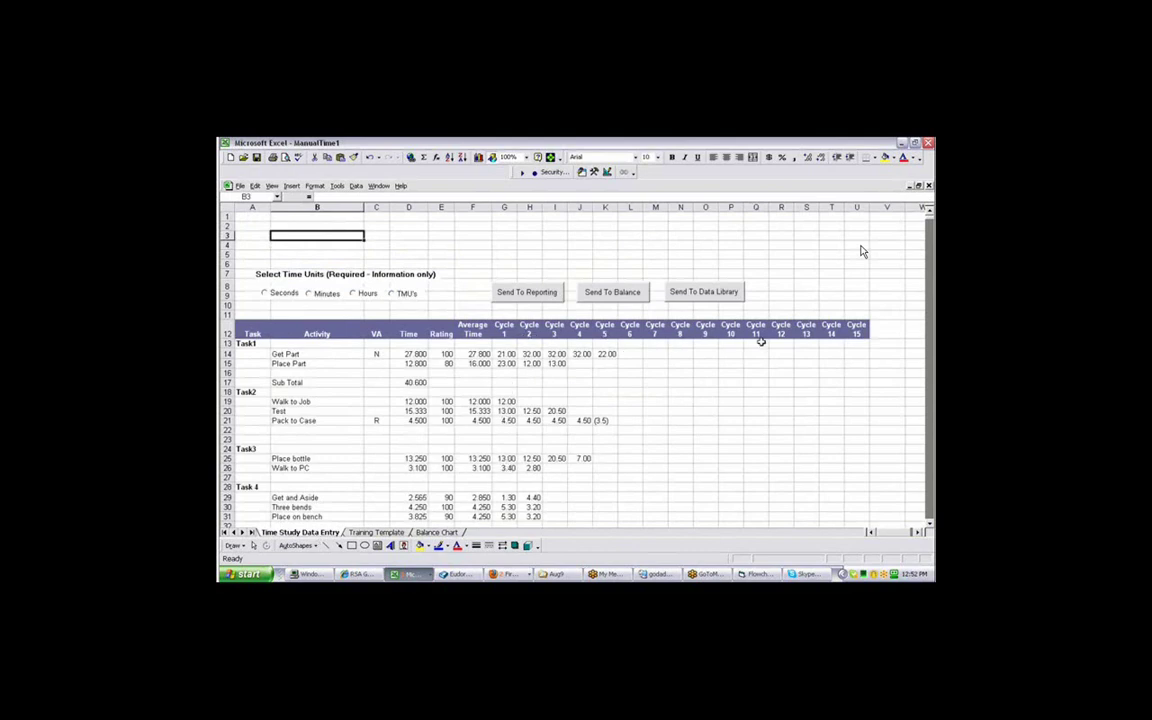
Step: Enter 10.5 as Place Part's Cycle 4 time in the Time Study Data Entry sheet and set its rating to 90
left_click(580, 364)
type("10.5")
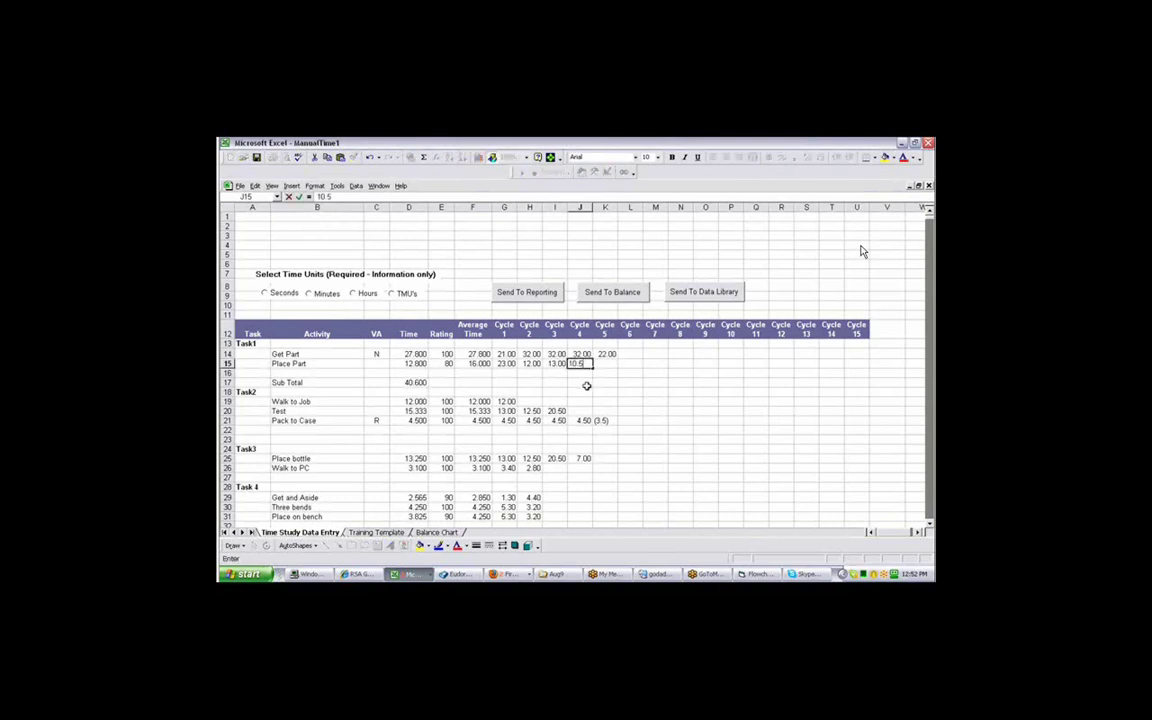
key("Return")
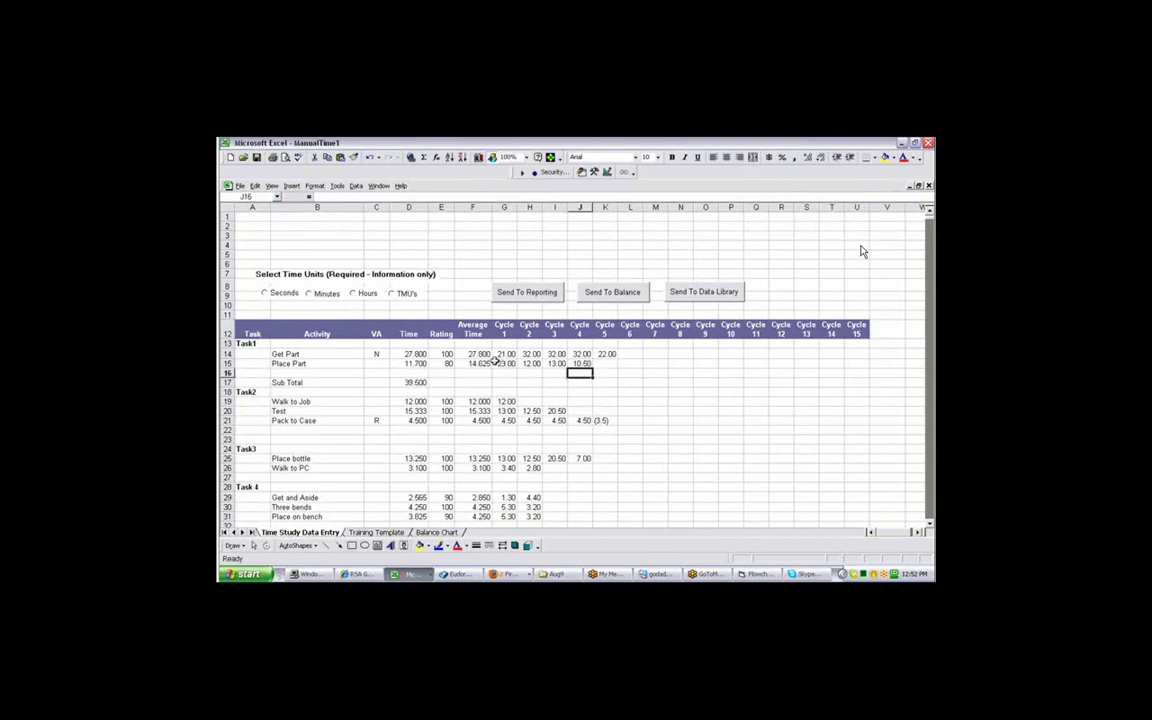
left_click(474, 364)
left_click(416, 364)
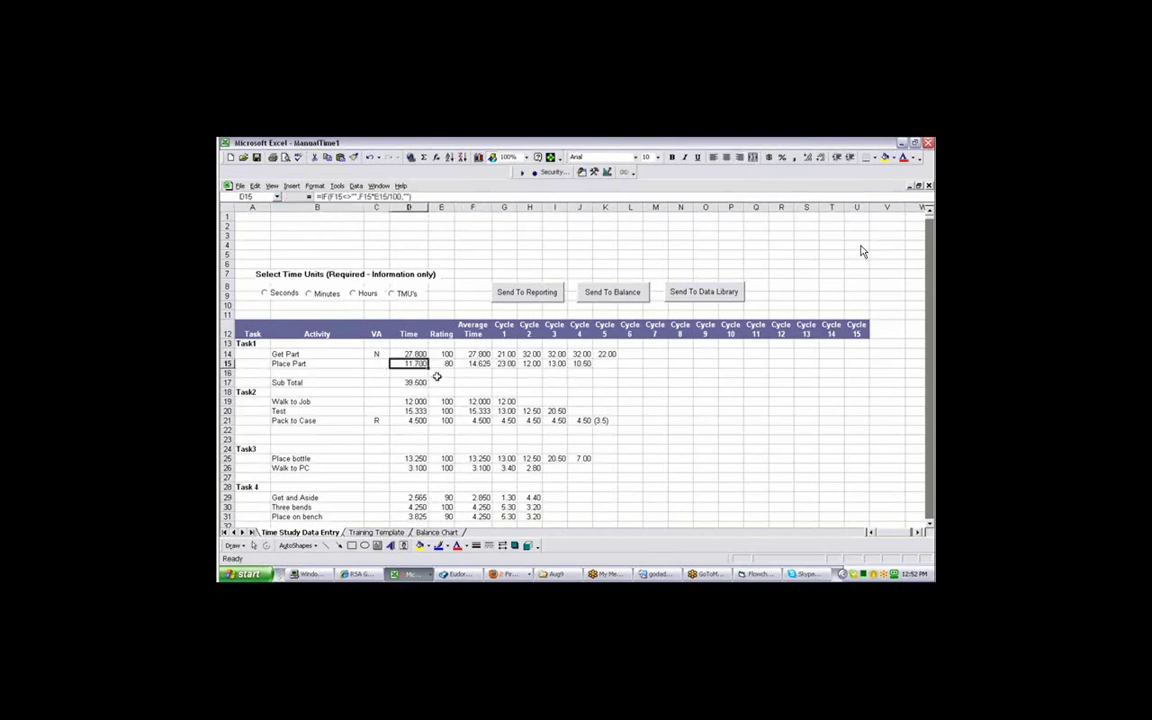
left_click(447, 364)
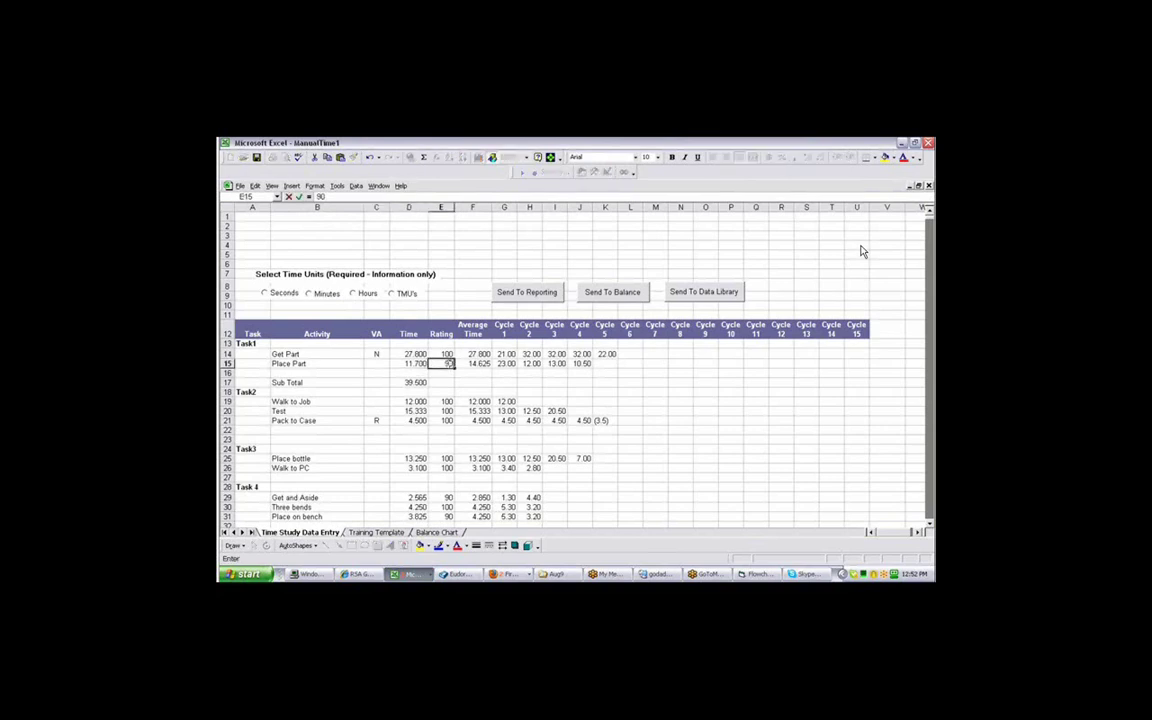
type("90")
key("Return")
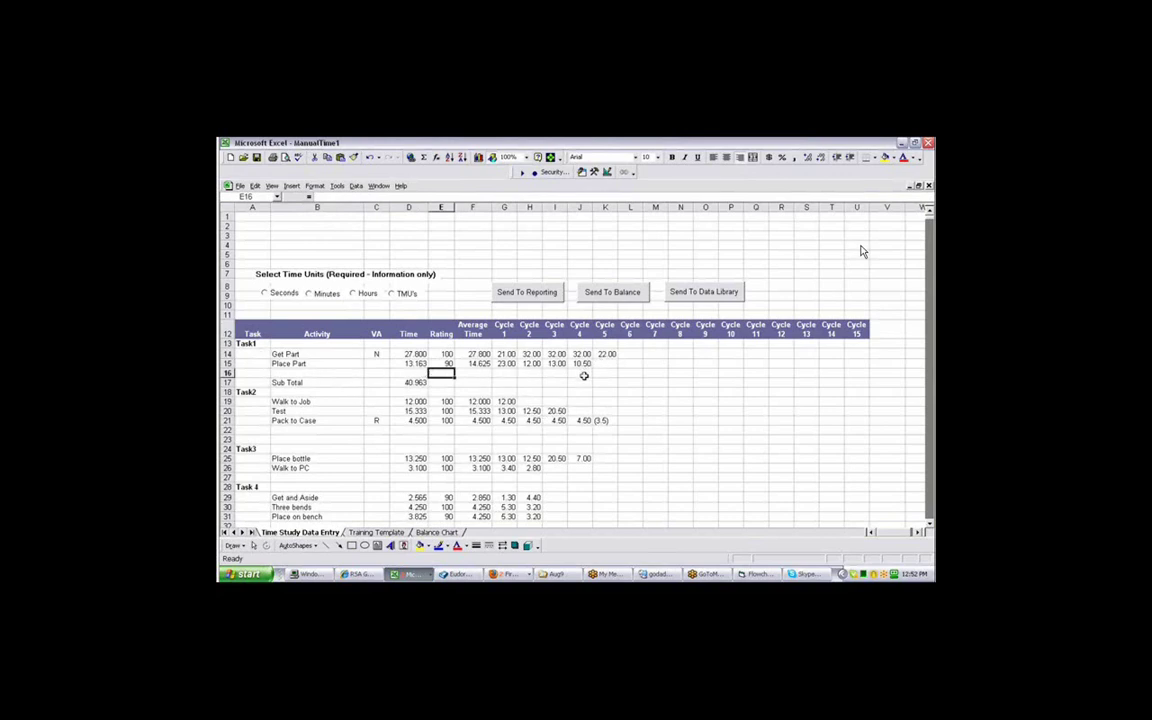
Step: Enter 11, 13, 12 and 12.5 as Walk to Job's times for Cycles 2 to 5
left_click(538, 401)
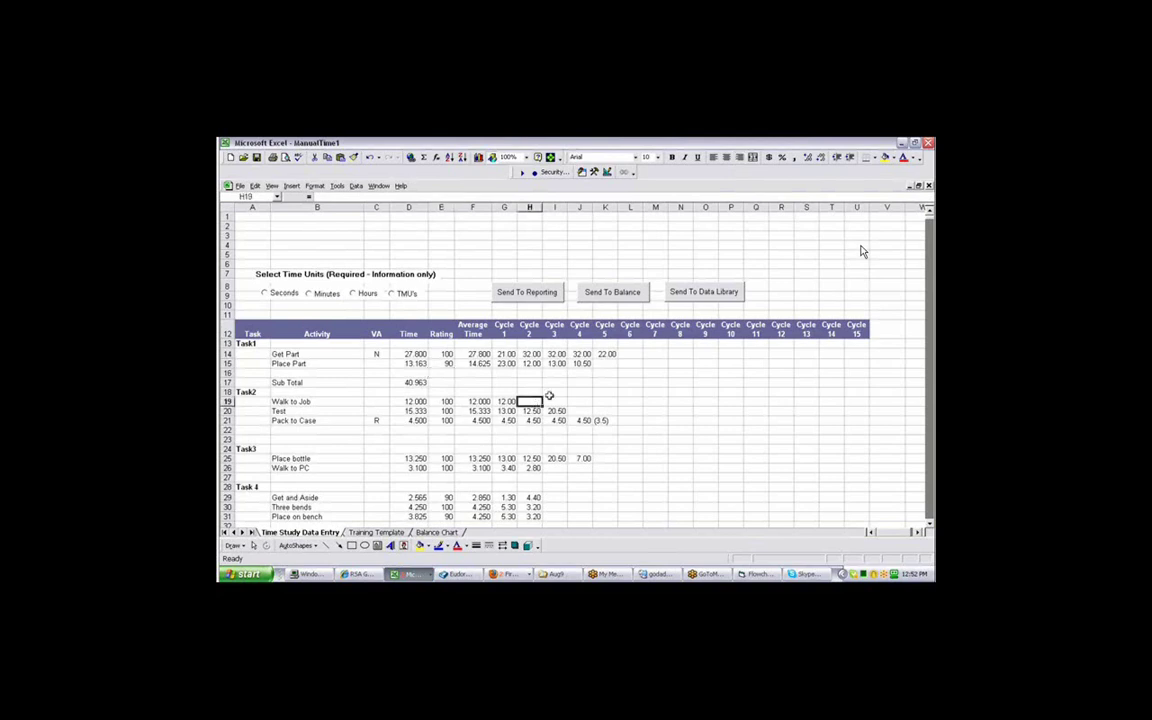
type("11")
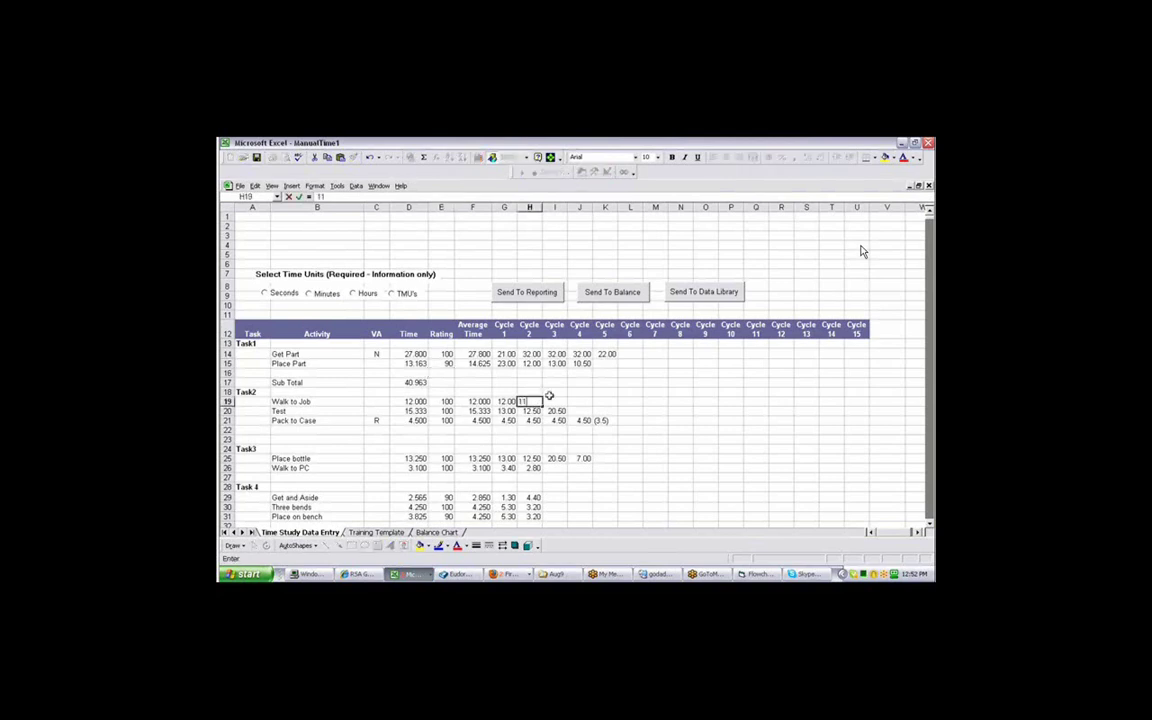
key("Tab")
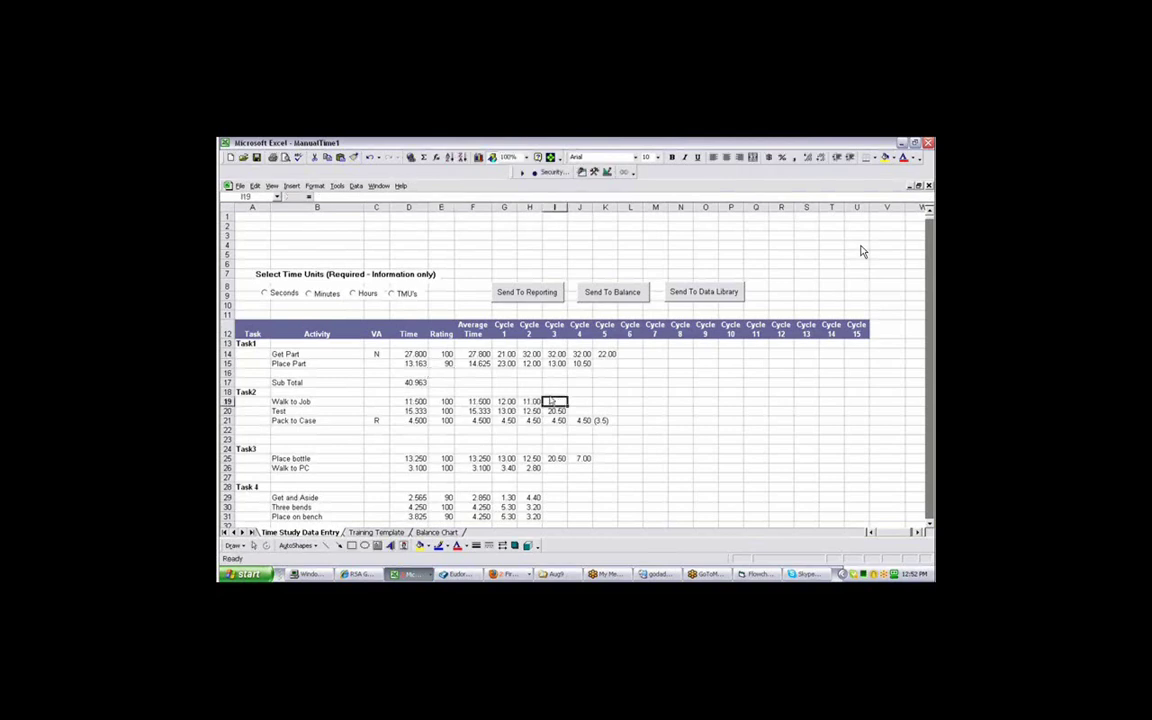
type("13")
key("Tab")
type("12")
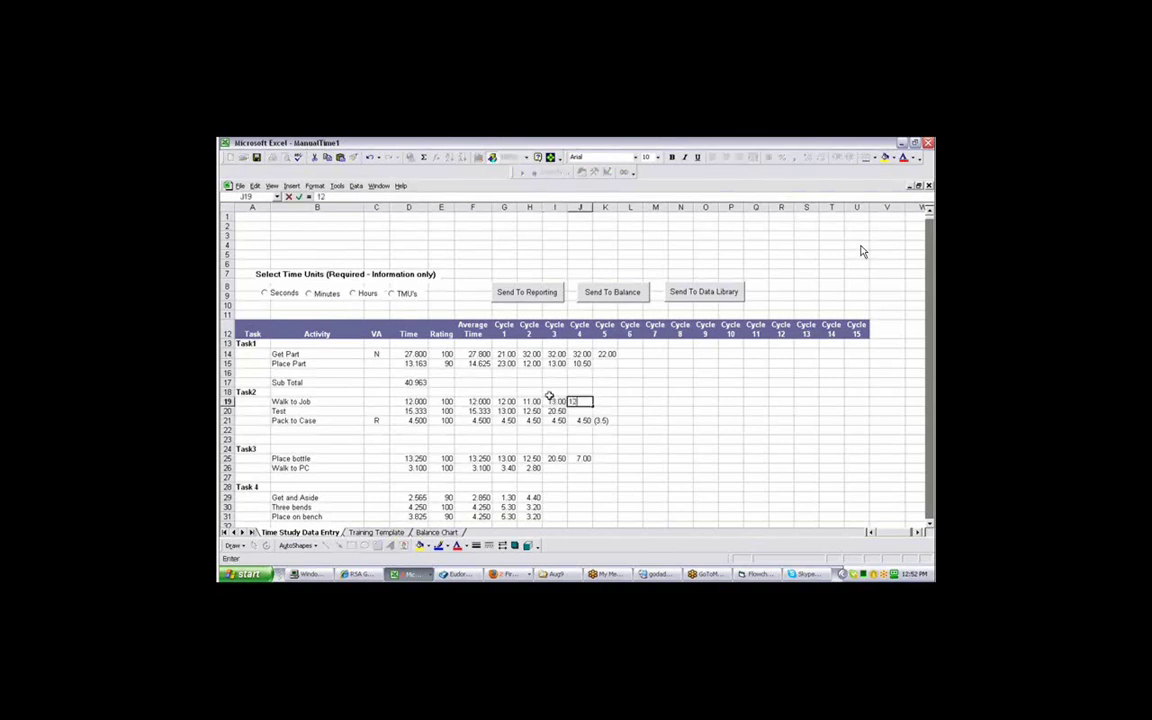
key("Tab")
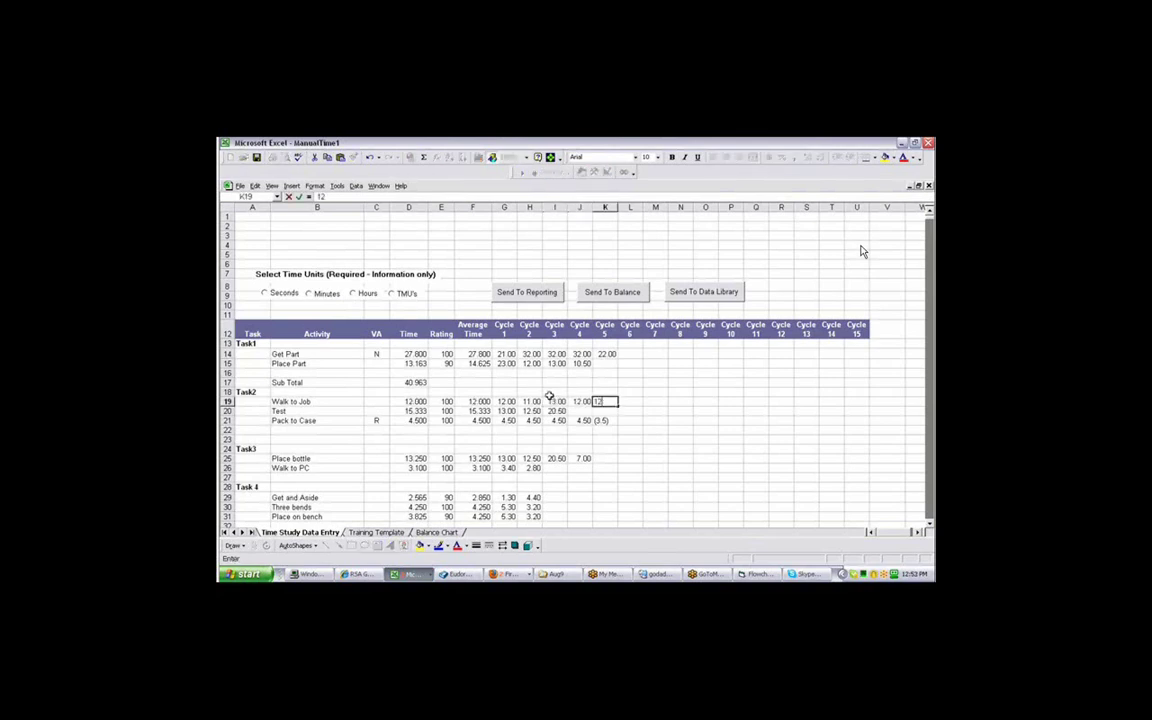
type("12.5")
key("Return")
Step: Examine Walk to Job's VA code cell and the study's Task, Activity, VA and Time columns in A13:D28
key("Left")
key("Left")
key("Left")
key("Left")
key("Left")
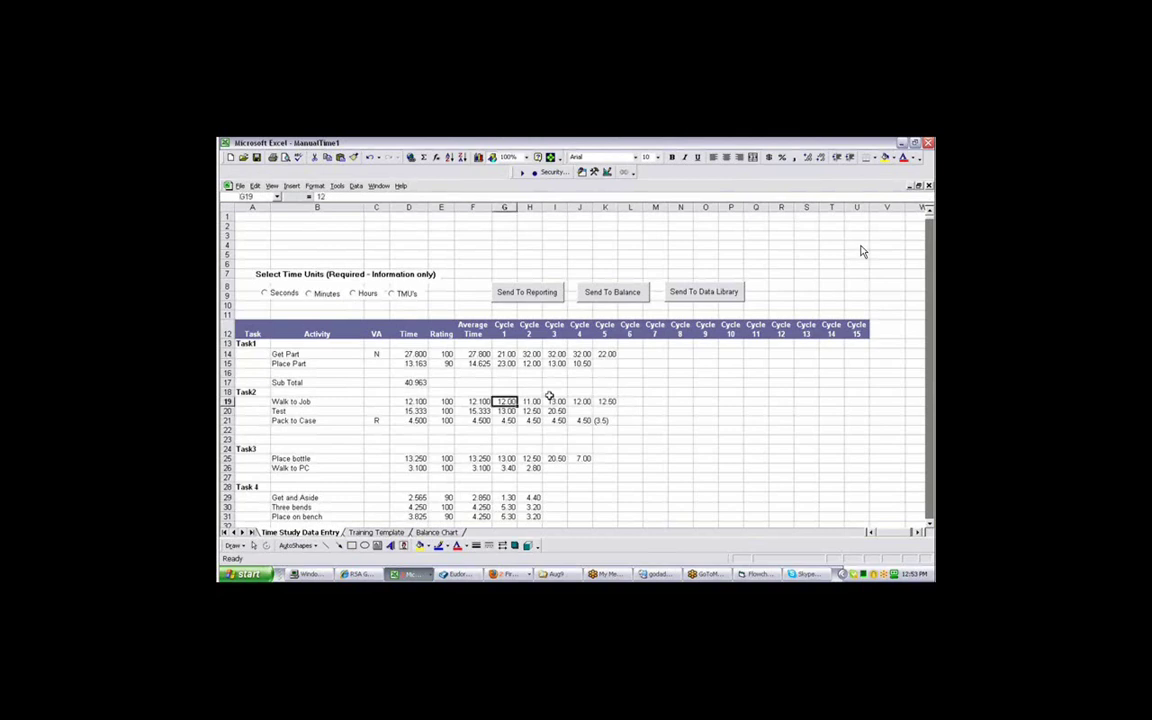
key("Left")
key("Left")
key("Left")
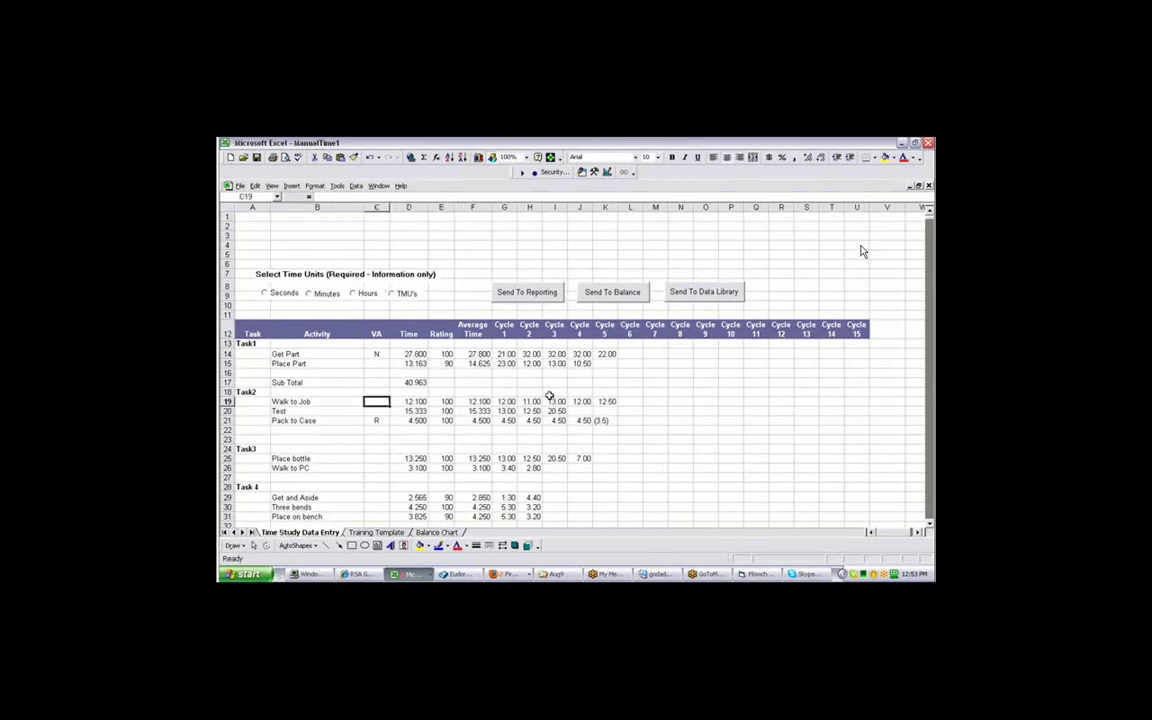
key("Down")
key("Up")
left_click_drag(245, 344, 412, 487)
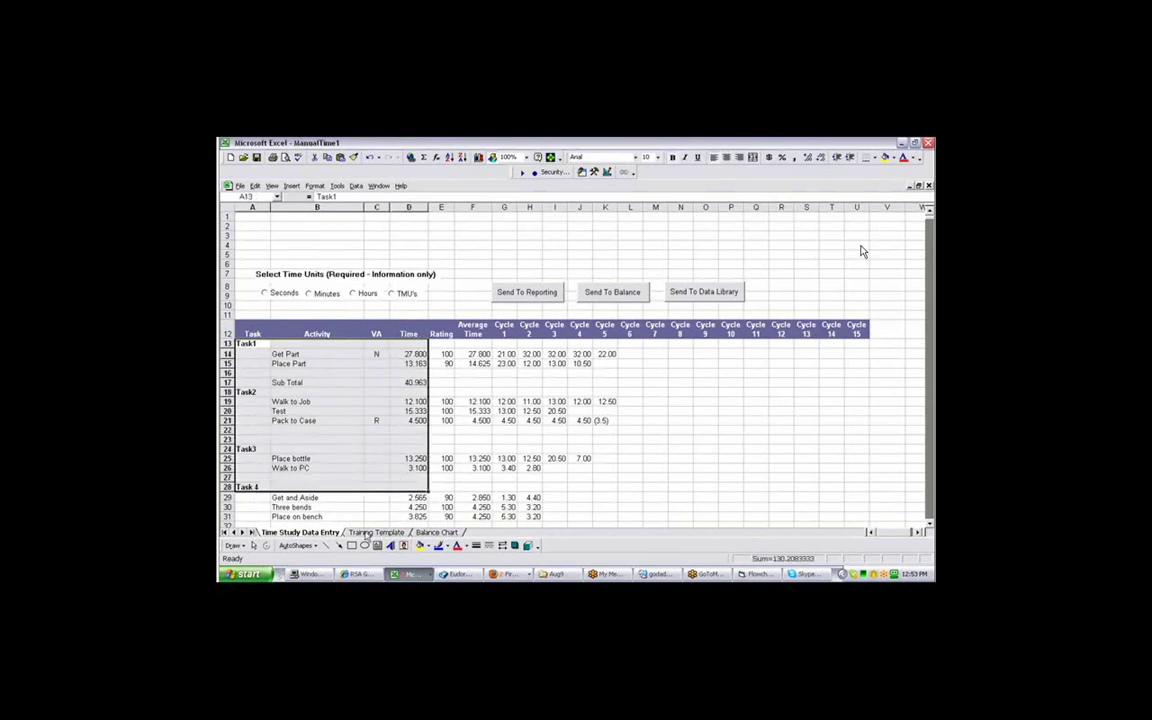
Step: Send the study's data in Seconds to the data library and view the Timer Pro Professional flowchart
left_click(712, 291)
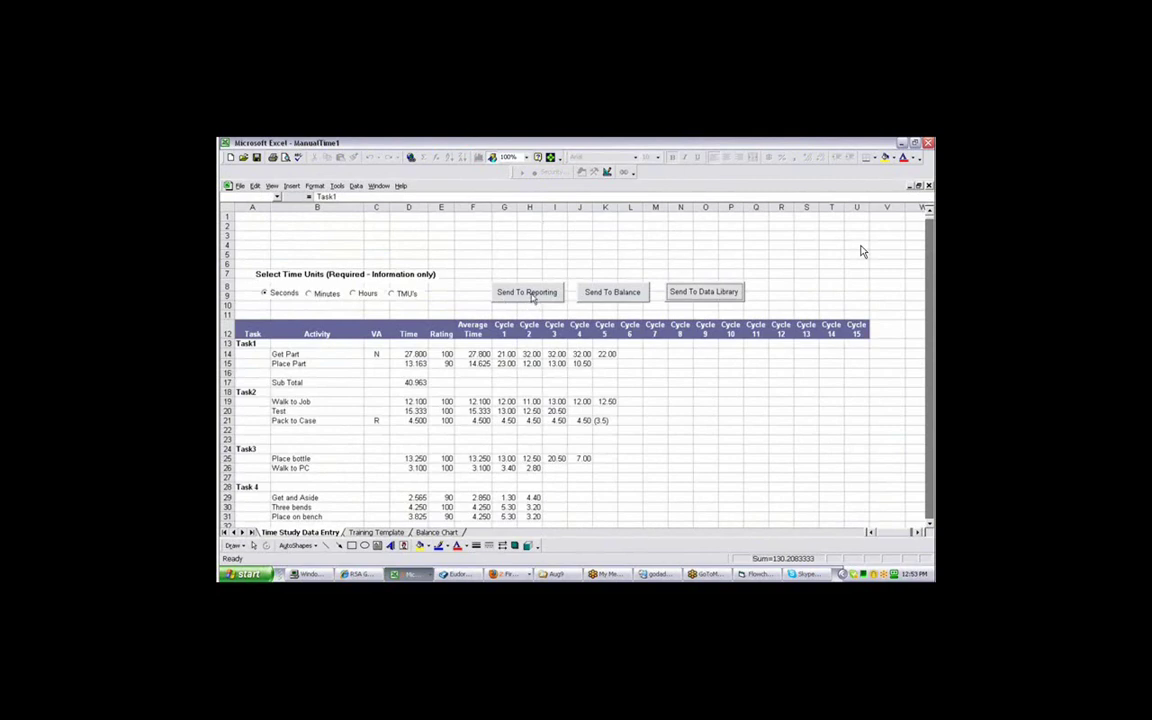
left_click(757, 577)
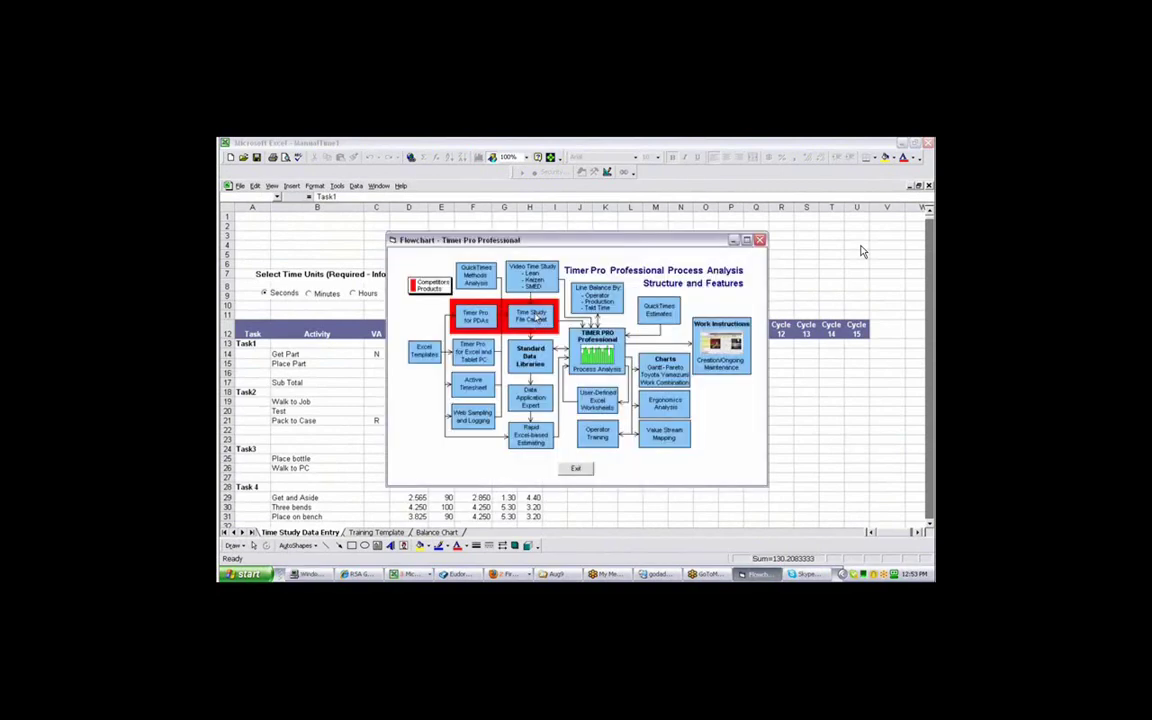
left_click(575, 468)
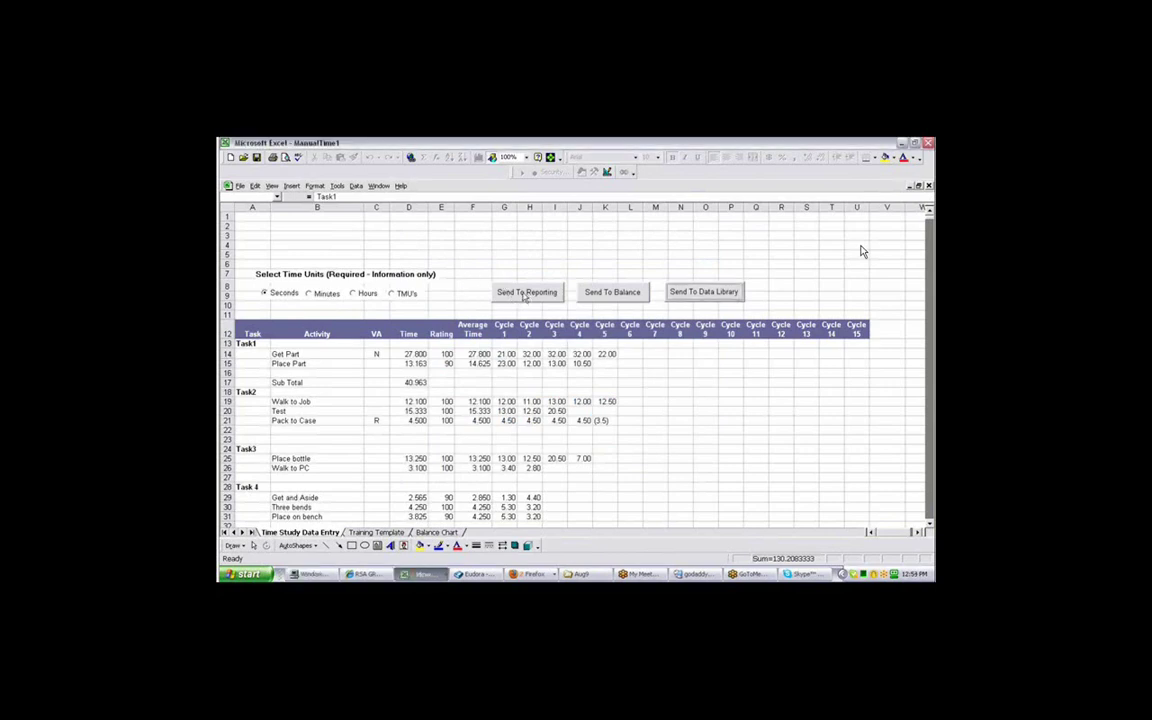
Step: Send the study's data to reporting and examine the Elapsed Time and Subject entries in the ManualTime_Raw sheet
left_click(527, 292)
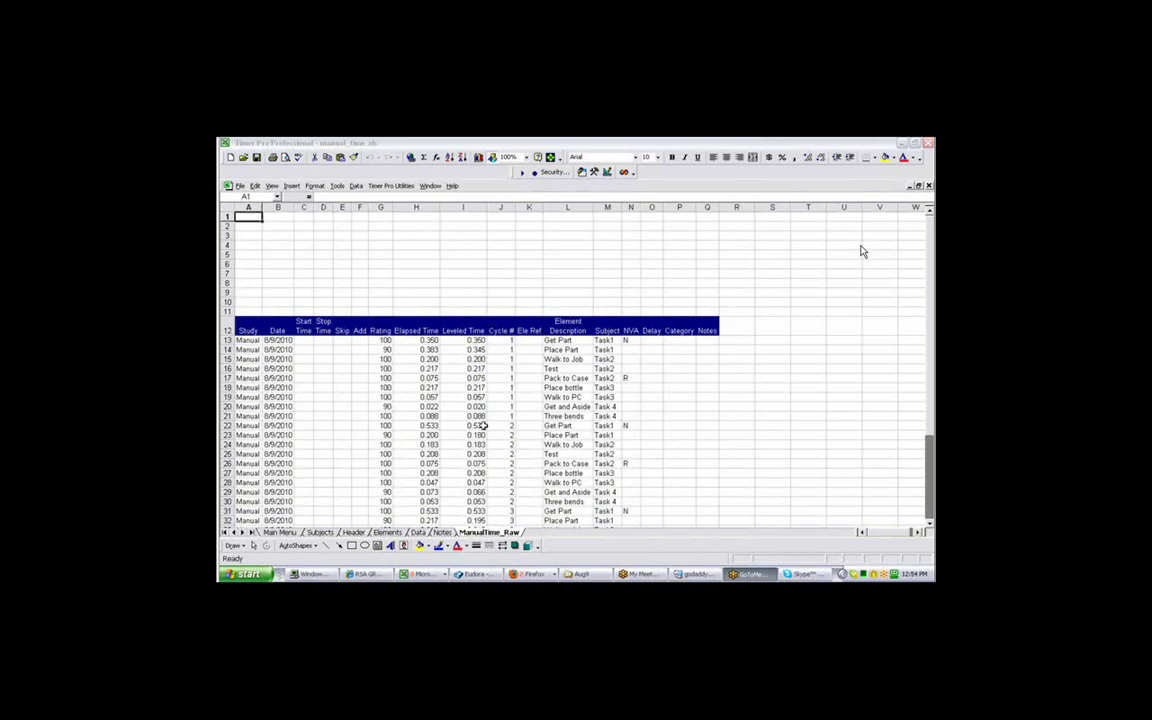
left_click(433, 341)
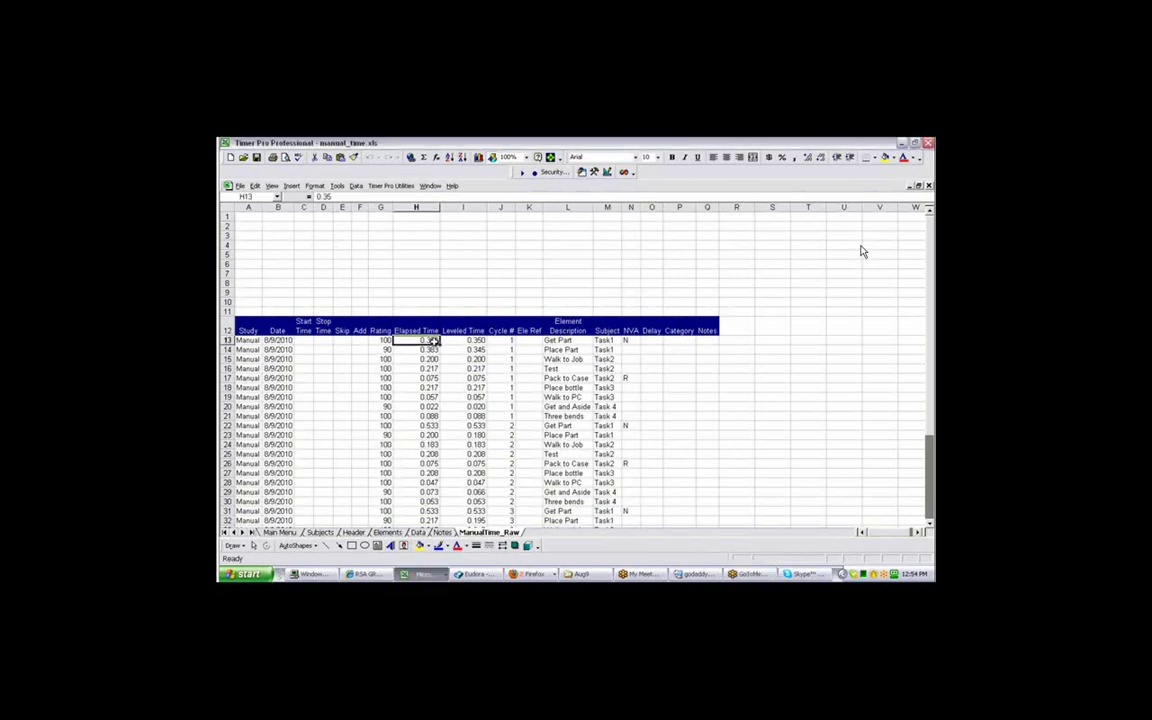
left_click(420, 435)
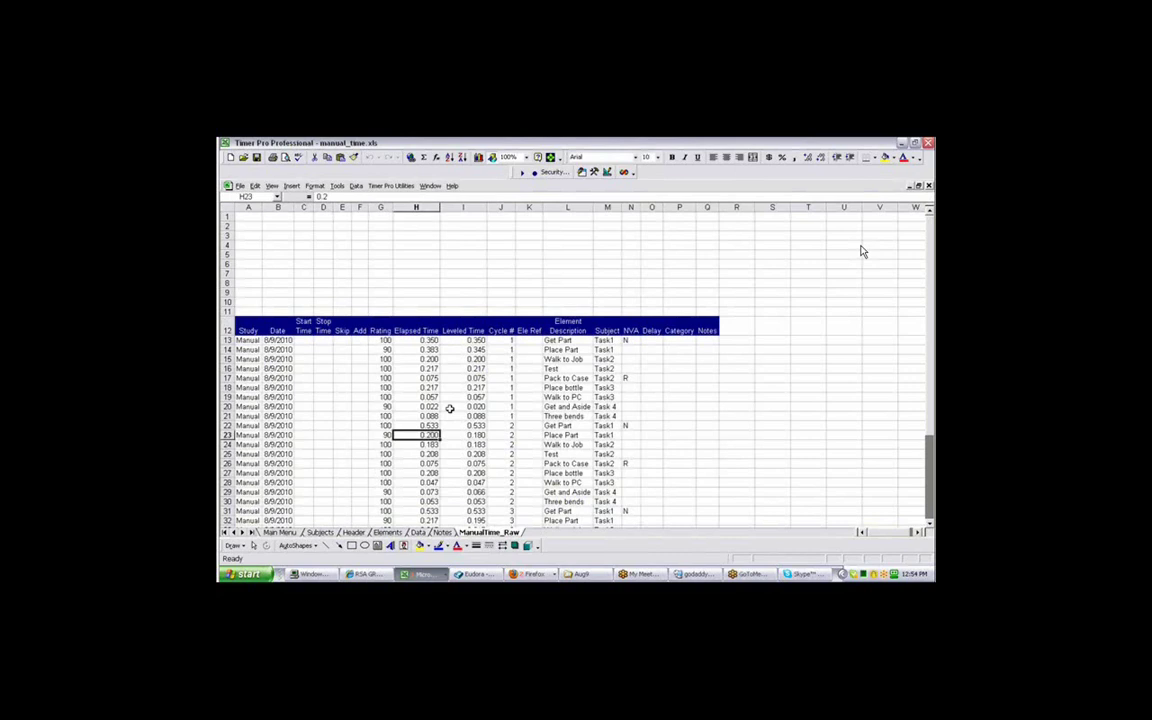
left_click(614, 340)
left_click(612, 359)
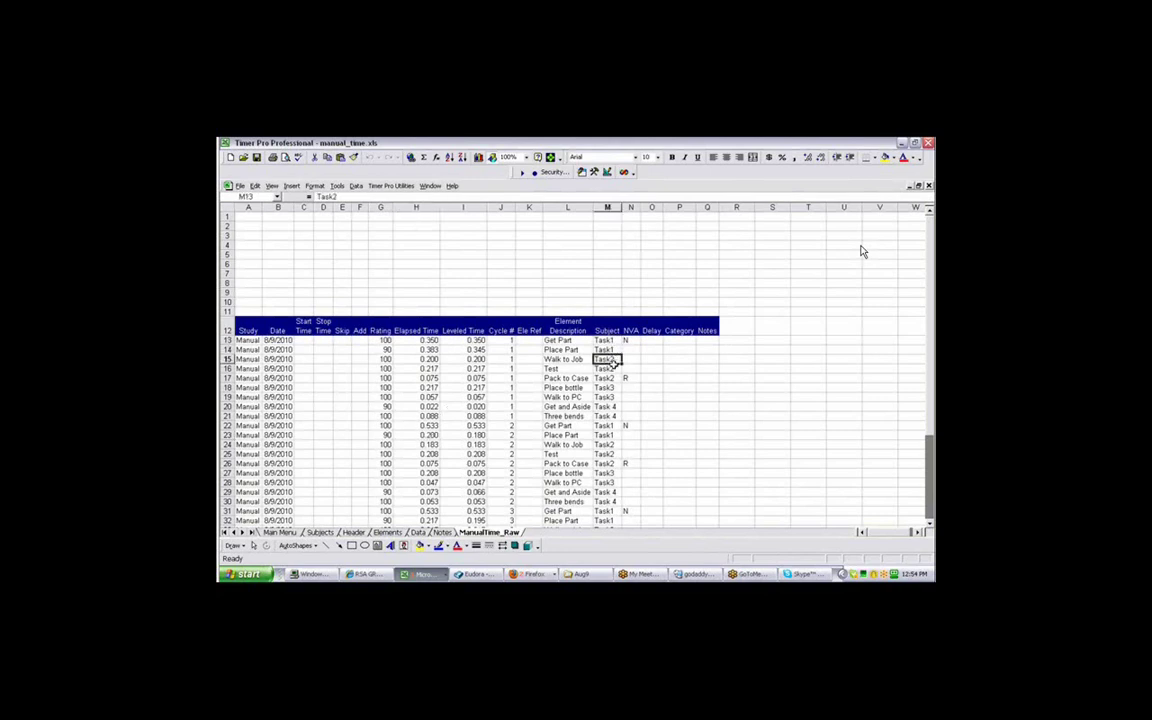
left_click(614, 368)
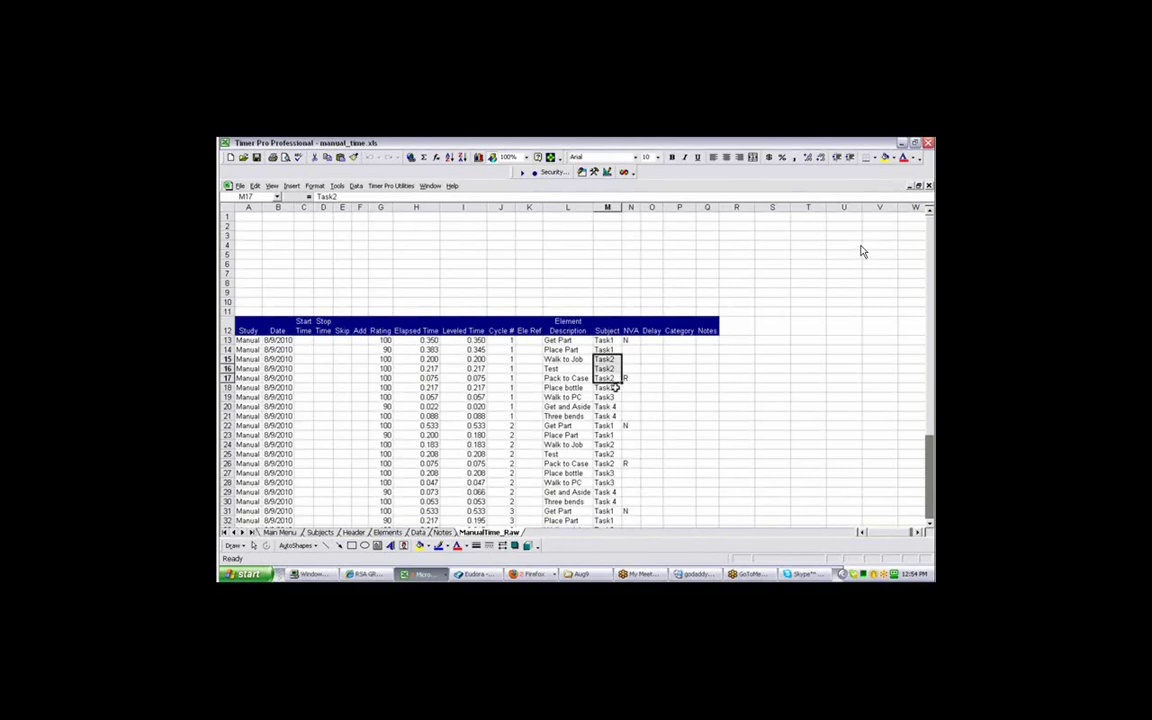
left_click(616, 388)
left_click_drag(609, 407, 610, 435)
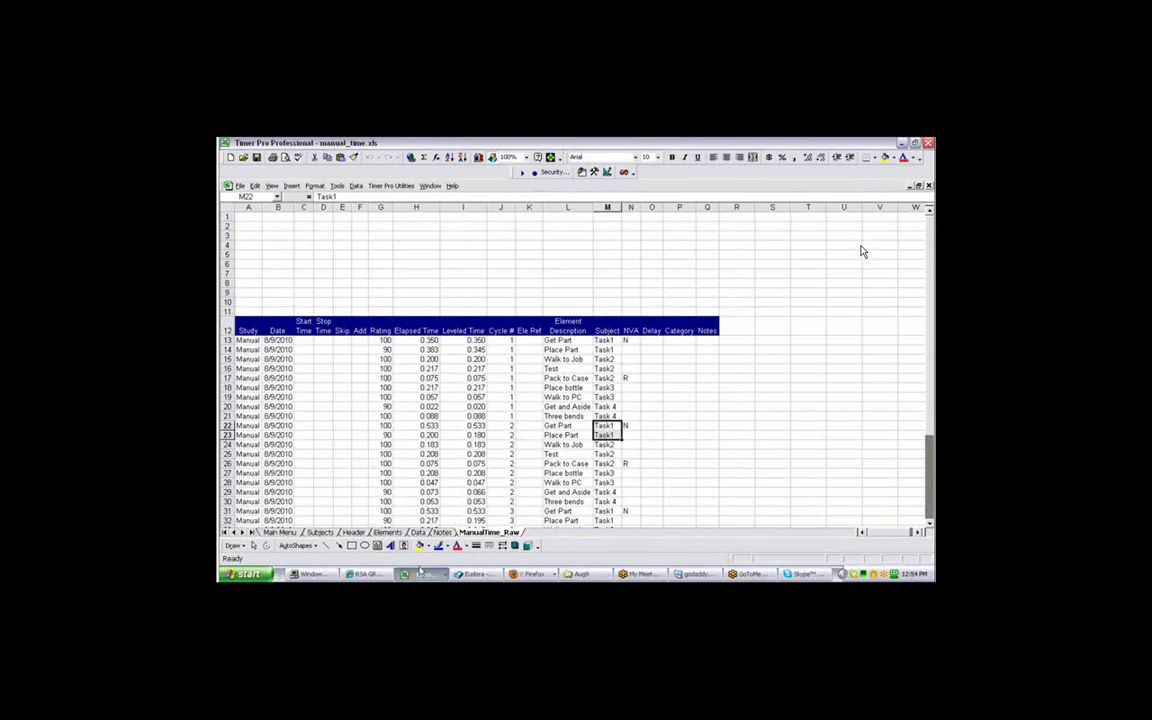
Step: Return to the ManualTime1 workbook and examine the Cycle 1, Cycle 2 and Cycle 3 times in the Time Study Data Entry sheet
left_click(420, 574)
left_click(446, 531)
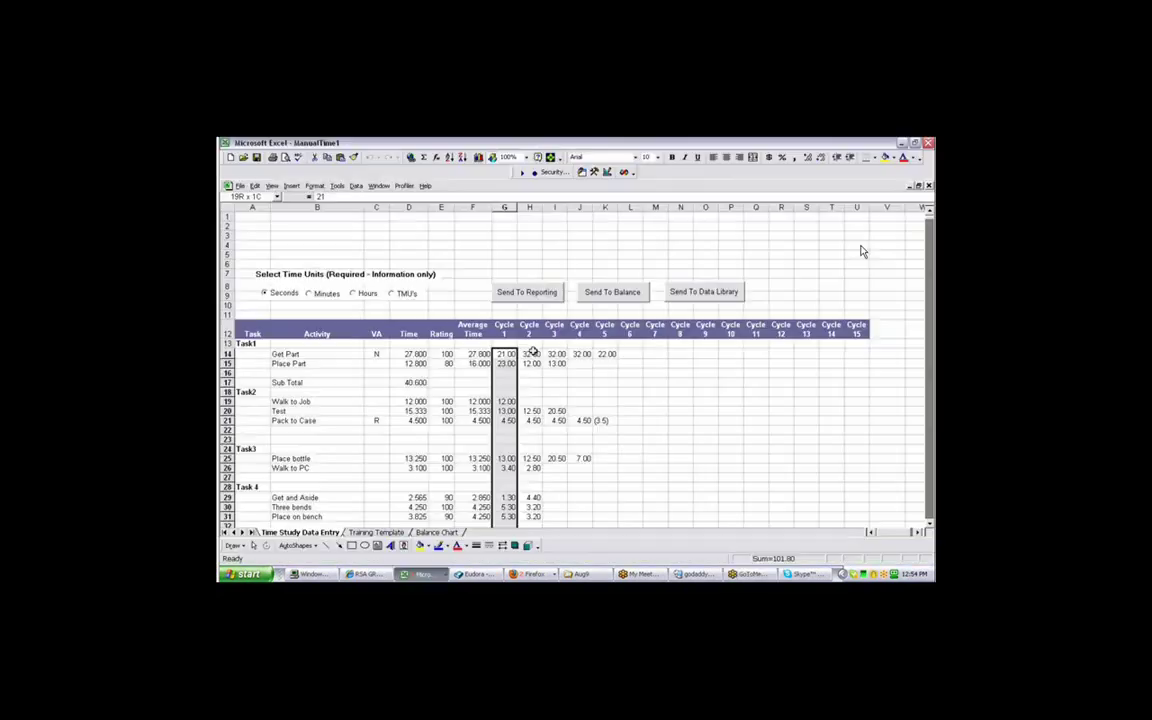
left_click_drag(530, 354, 520, 468)
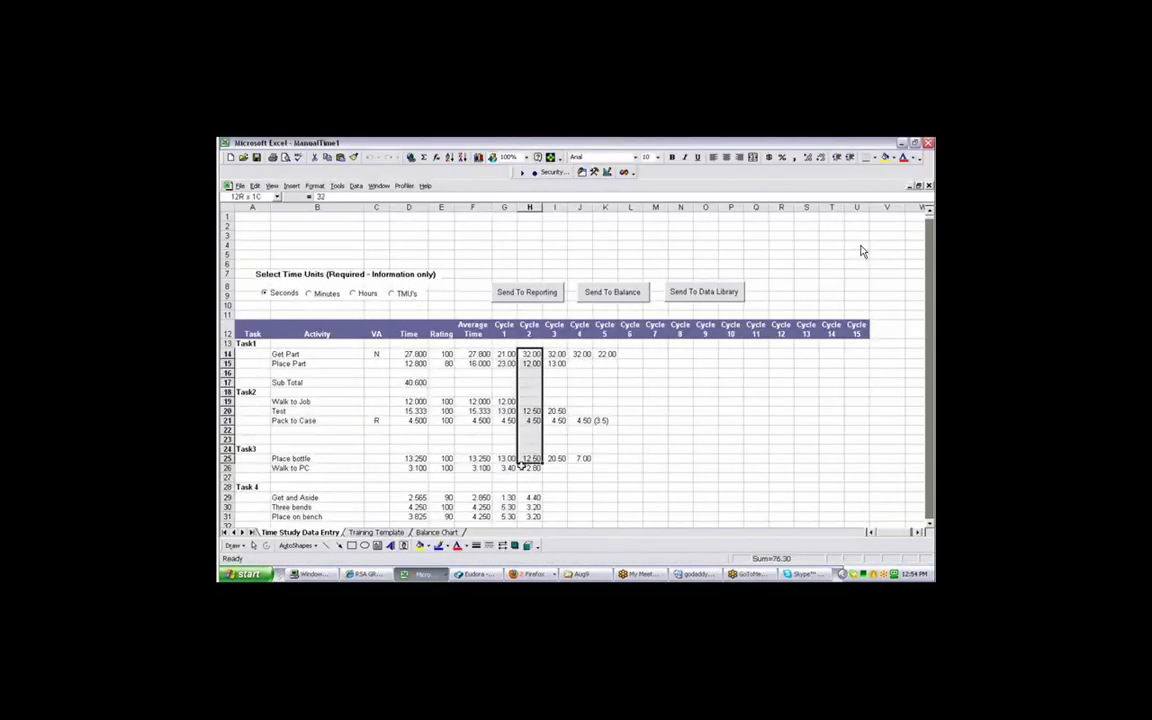
left_click_drag(555, 354, 553, 463)
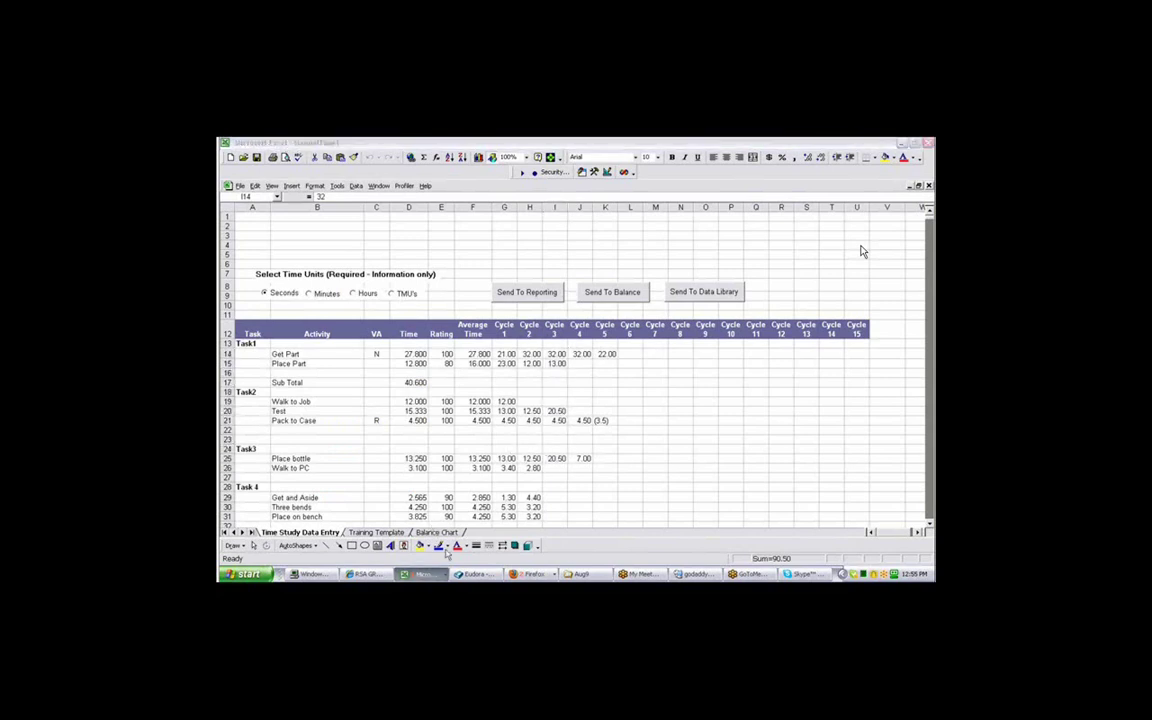
Step: Generate a report in manual_time.xls from the ManualTime_Raw data with the Time Study Summary (Design) template
left_click(425, 574)
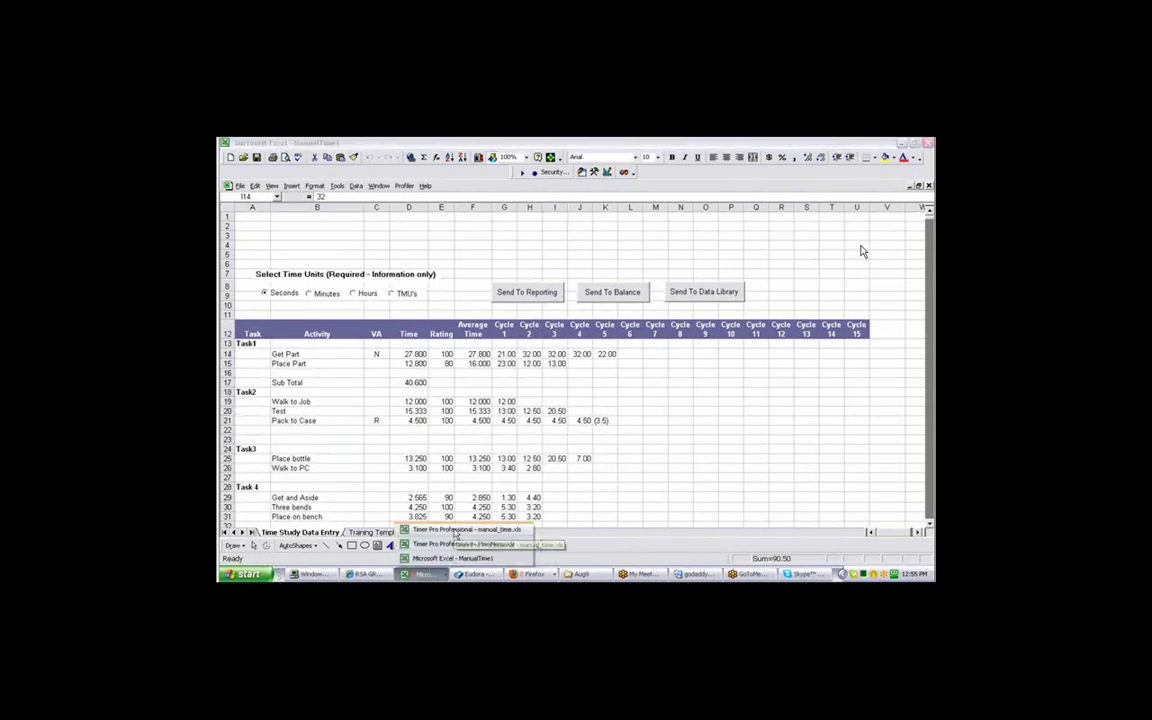
left_click(454, 531)
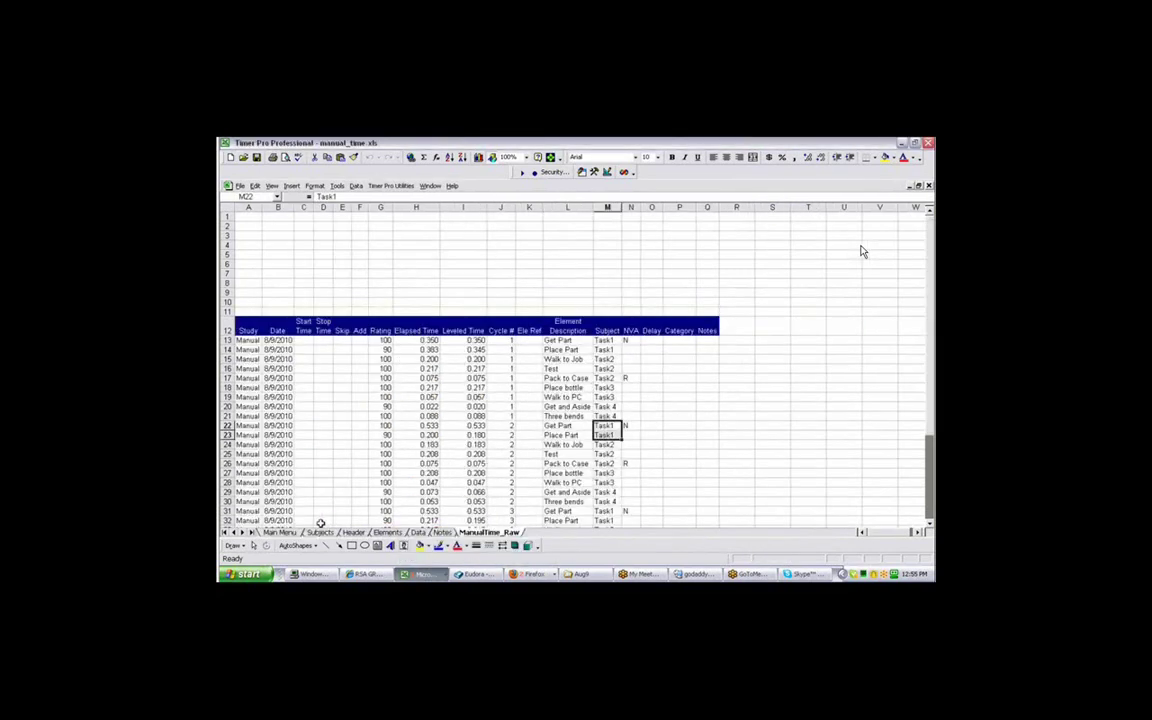
left_click(280, 533)
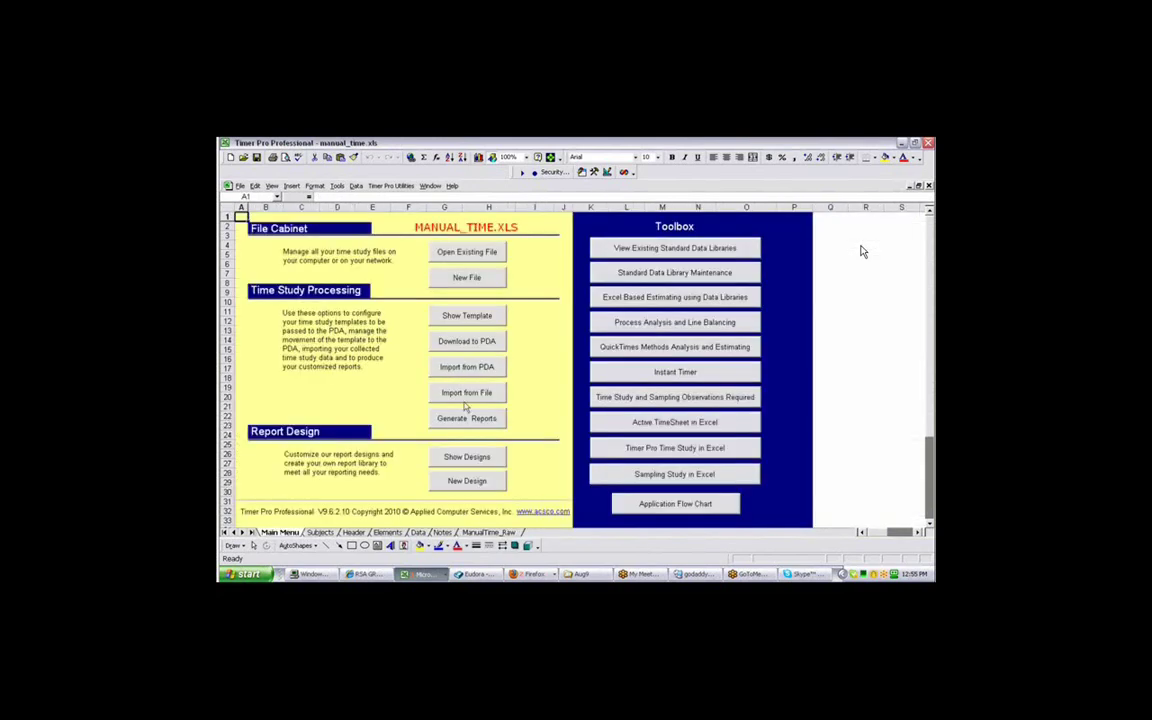
left_click(466, 419)
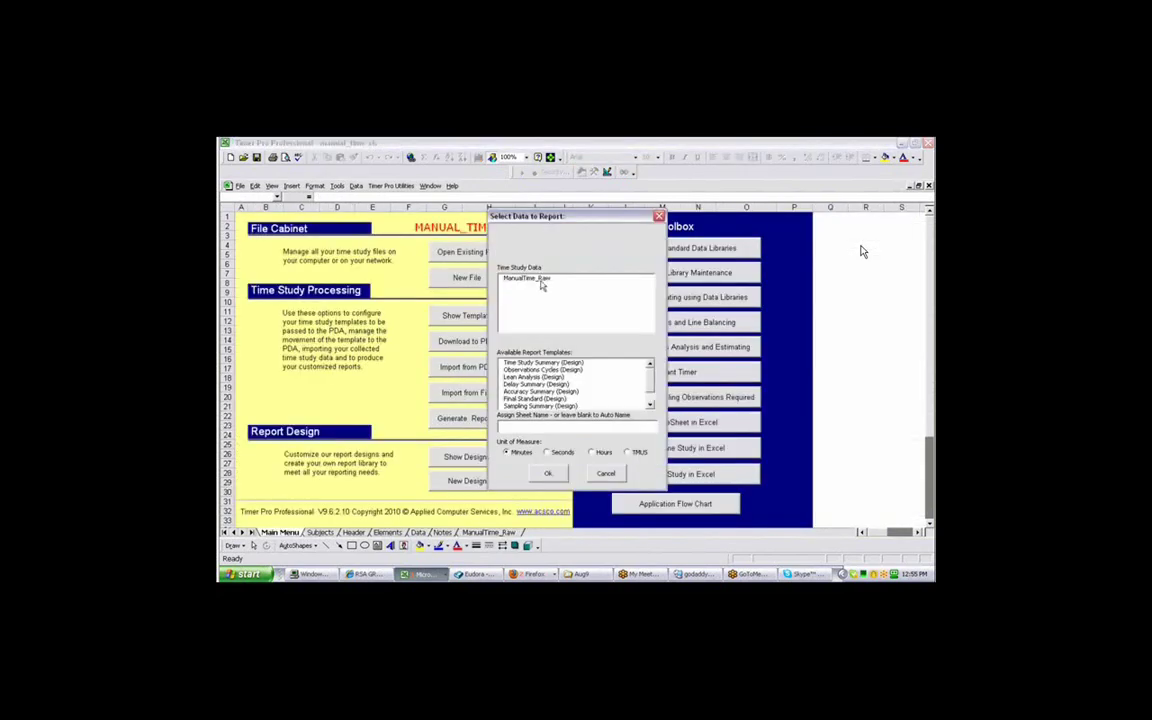
left_click(538, 278)
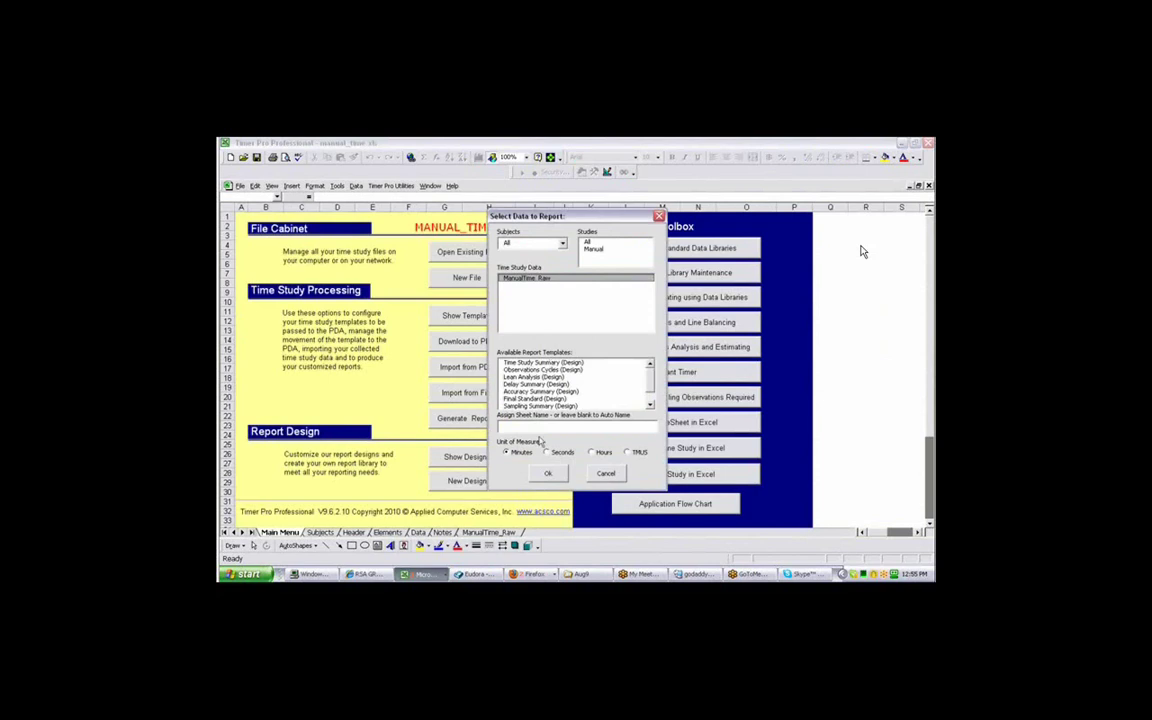
left_click(543, 362)
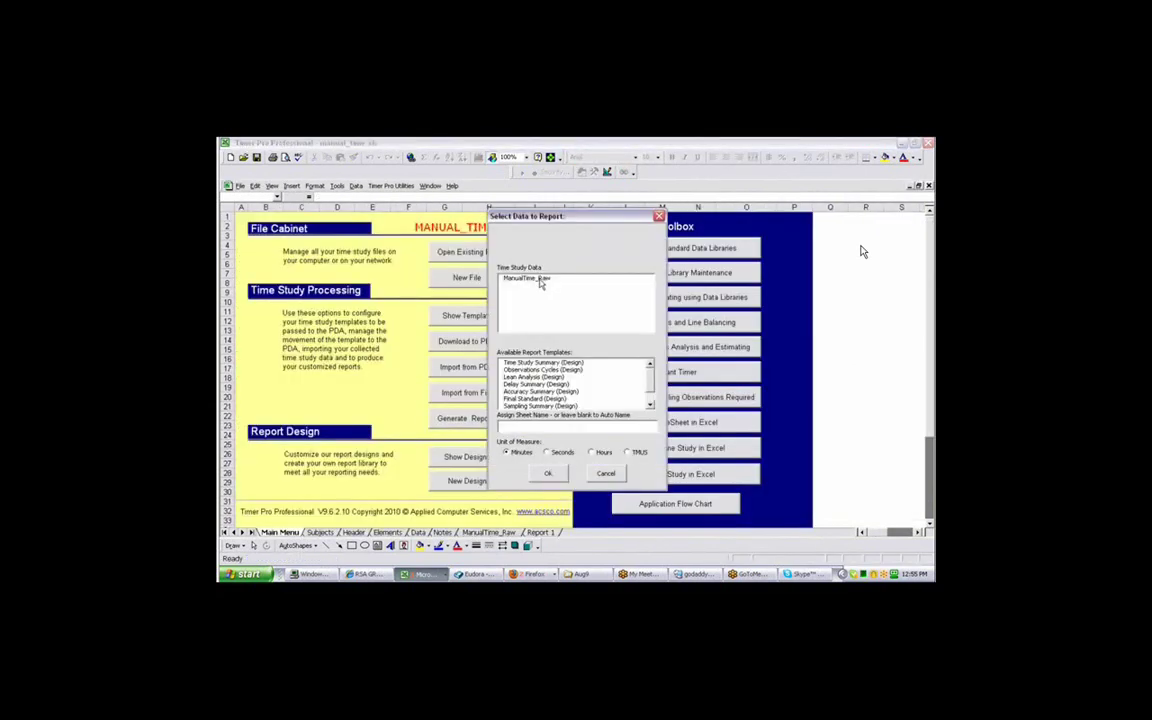
Step: Generate a Lean Analysis (Design) report in Minutes from the ManualTime_Raw data and return to the ManualTime1 workbook
left_click(538, 376)
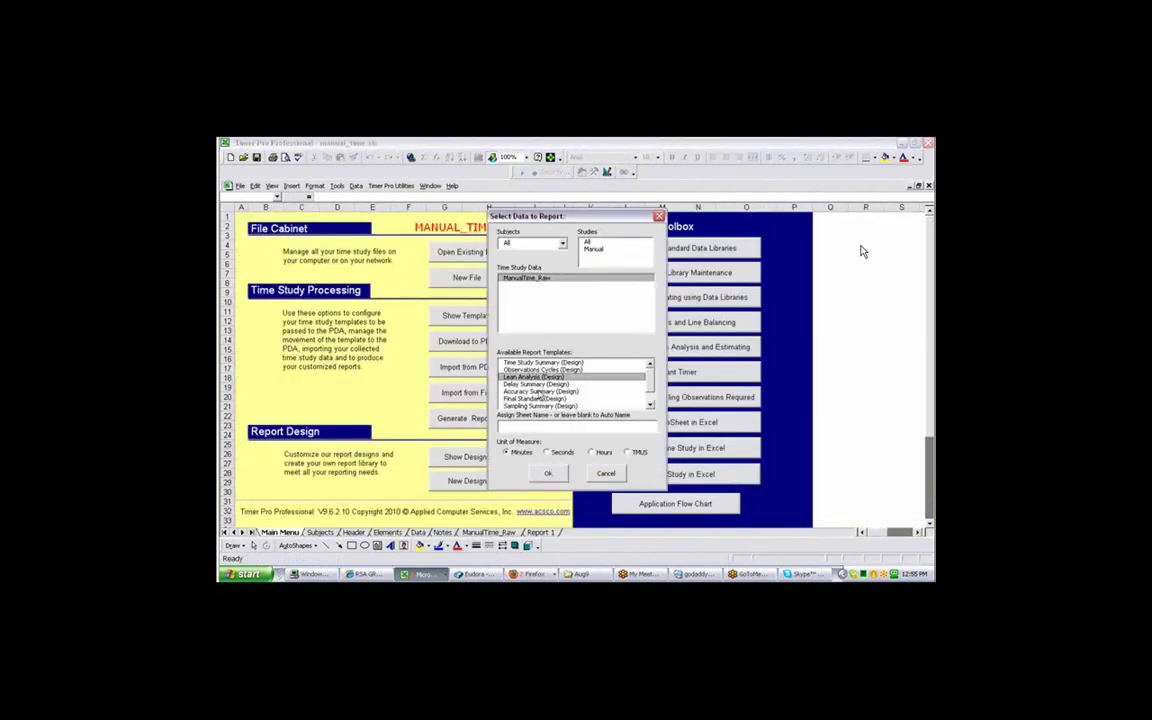
left_click(546, 474)
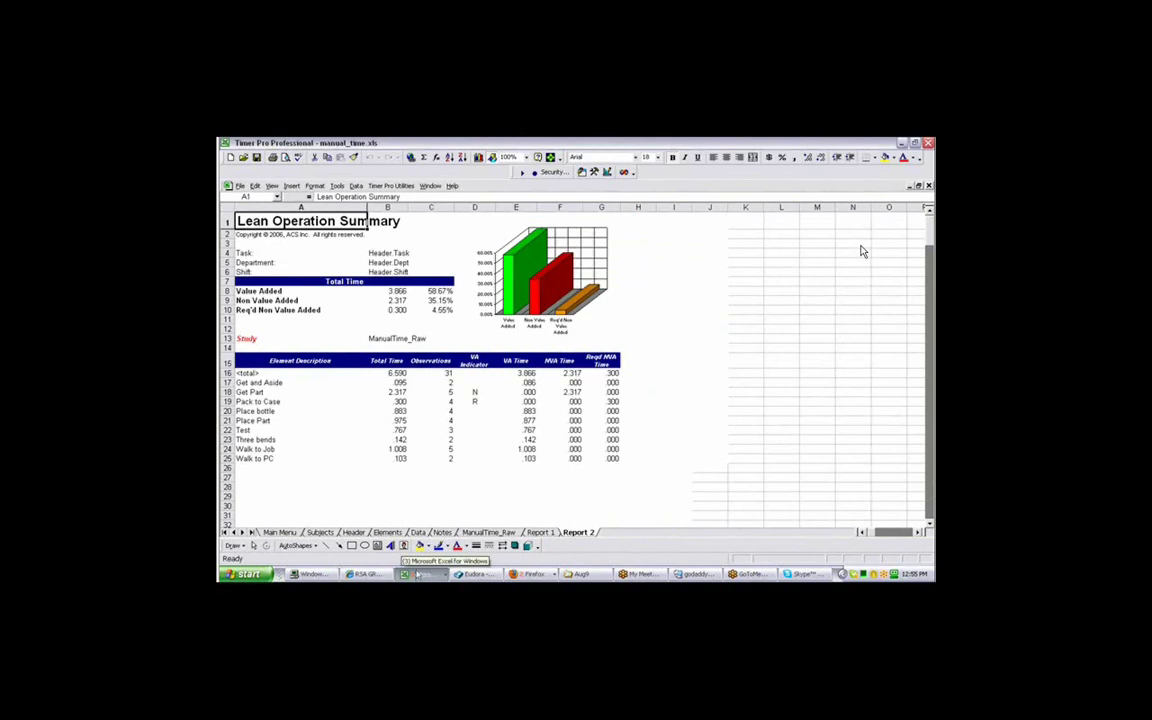
left_click(420, 574)
left_click(440, 558)
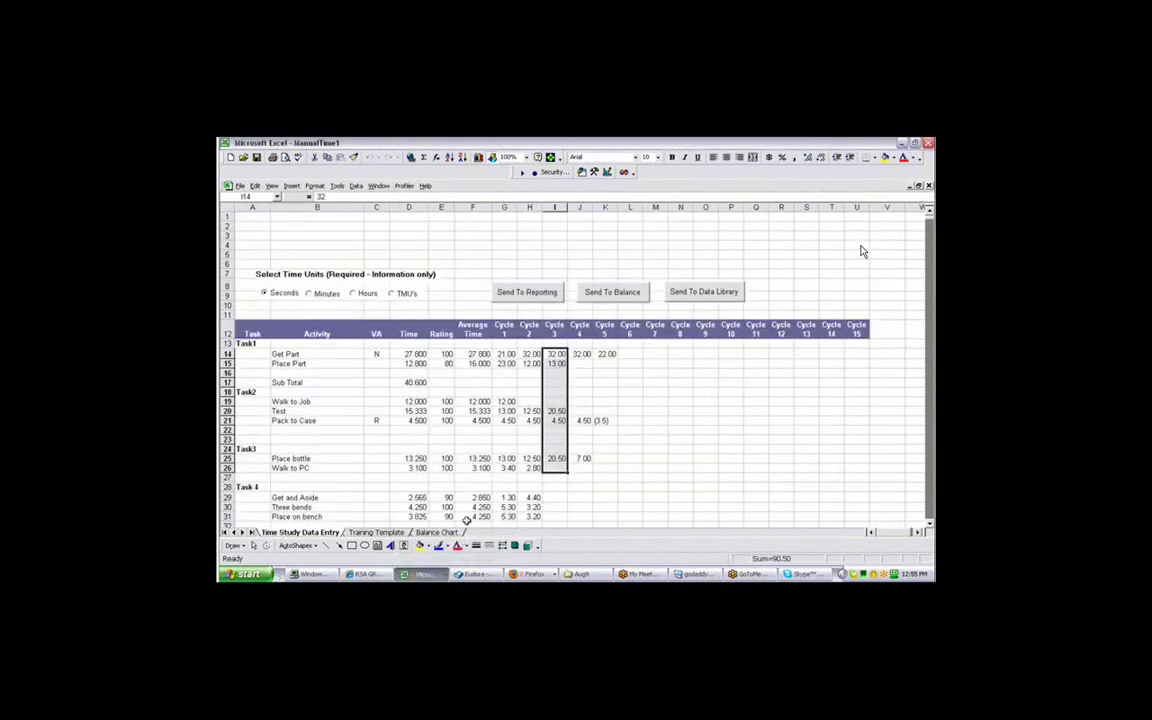